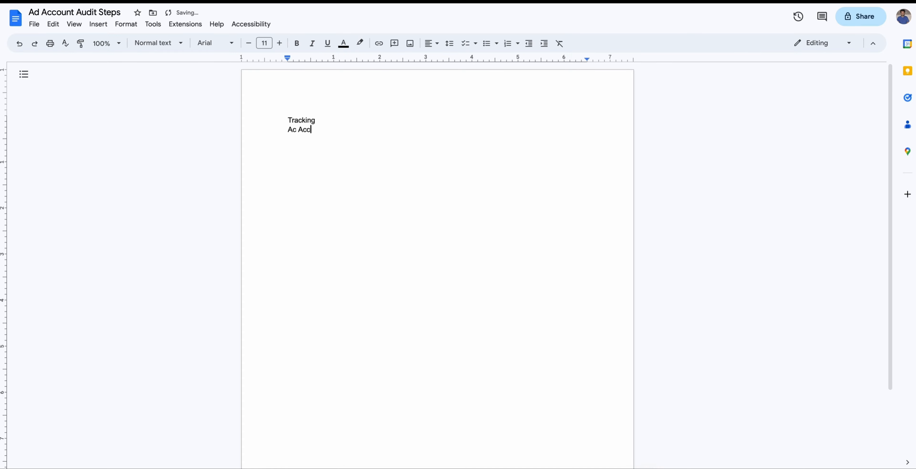
# - Add the heading lines "Ac Account Structure", "Audiences" and "Previous Ads & Offers" below "Tracking"
pyautogui.write('ture')
pyautogui.press('Return')
pyautogui.write('Adu')
pyautogui.press('BackSpace')
pyautogui.press('BackSpace')
pyautogui.write('udiences')
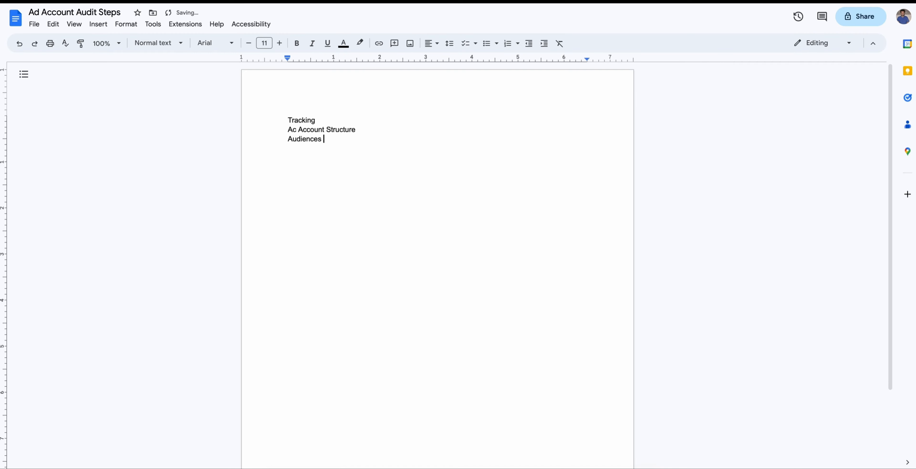
pyautogui.press('Return')
pyautogui.write('Previous Ads & Offers')
pyautogui.press('Return')
# - Add the dash bullet "If the pixel is implemented correctly" under the Tracking heading
pyautogui.click(338, 120)
pyautogui.press('Return')
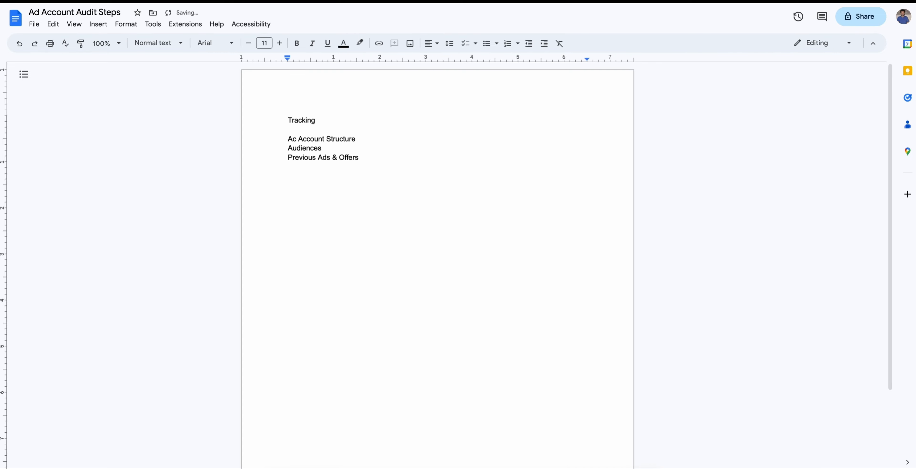
pyautogui.write('- ')
pyautogui.write('If th')
pyautogui.write('e pix')
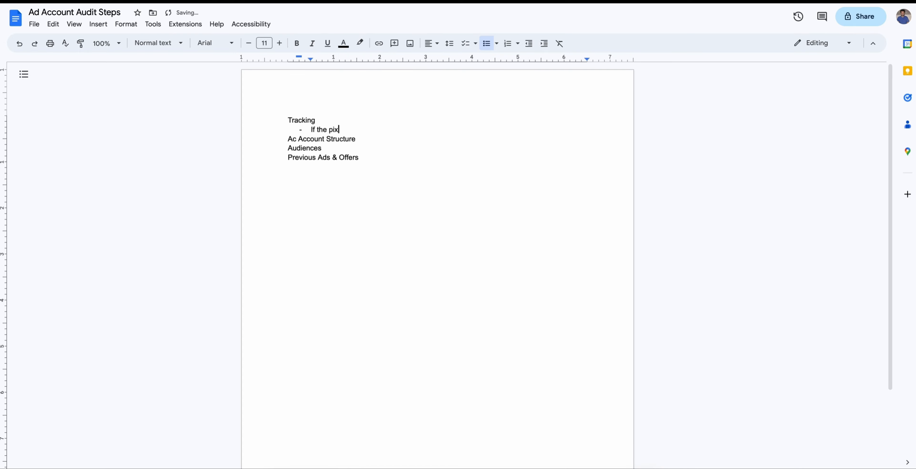
pyautogui.write('el is imp')
pyautogui.press('BackSpace')
pyautogui.write('plemented correctly')
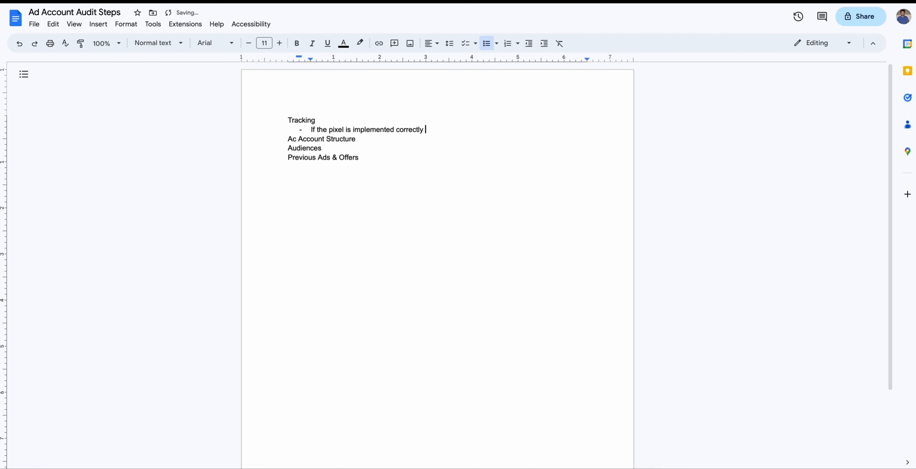
pyautogui.press('BackSpace')
# - Add the dashed sub-line "Tracking all relevant events" within the pixel bullet
pyautogui.press('Return')
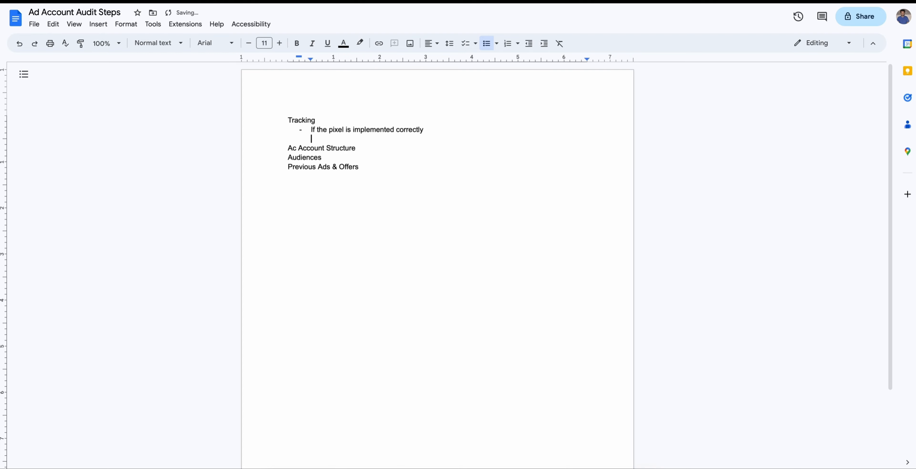
pyautogui.write('- Tracking all relevant ev')
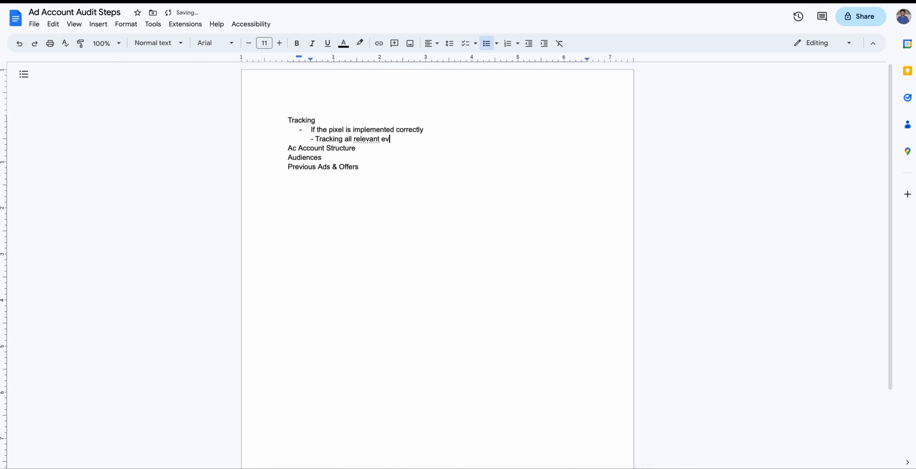
pyautogui.write('ents')
pyautogui.press('Return')
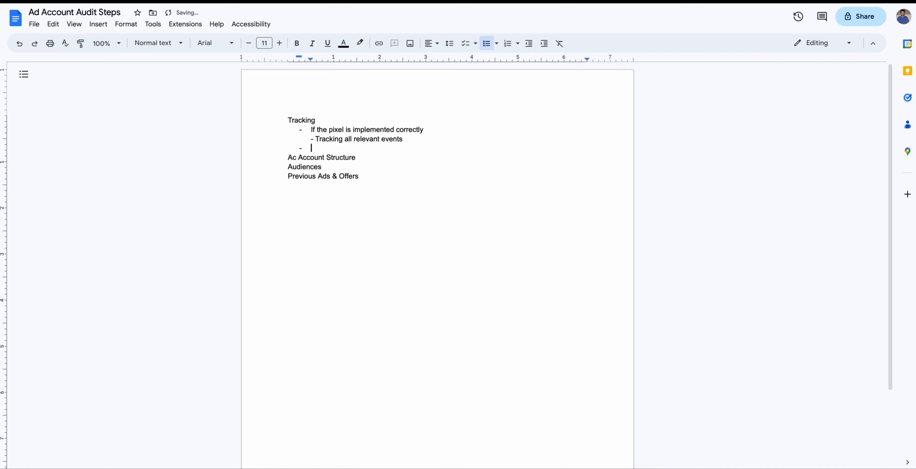
pyautogui.press('BackSpace')
pyautogui.press('BackSpace')
# - Add the dashed sub-line "Turn on Automated events tracking" within the pixel bullet
pyautogui.hotkey('shift', 'Return')
pyautogui.write('- Turn on Automated Events')
pyautogui.press('BackSpace')
pyautogui.press('BackSpace')
pyautogui.press('BackSpace')
pyautogui.press('BackSpace')
pyautogui.press('BackSpace')
pyautogui.press('BackSpace')
pyautogui.press('BackSpace')
pyautogui.write('events ')
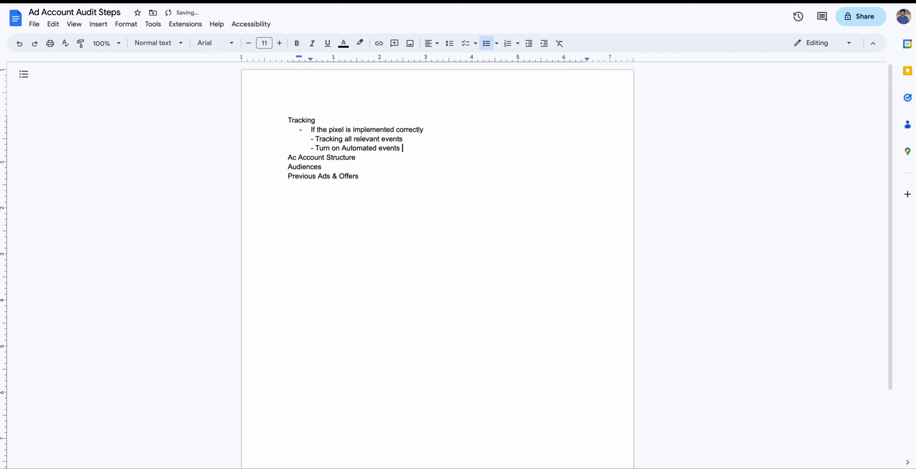
pyautogui.write('tracking')
# - Add the dashed sub-line "Turn on Advance matching all options" as the last line of the pixel bullet
pyautogui.hotkey('shift', 'Return')
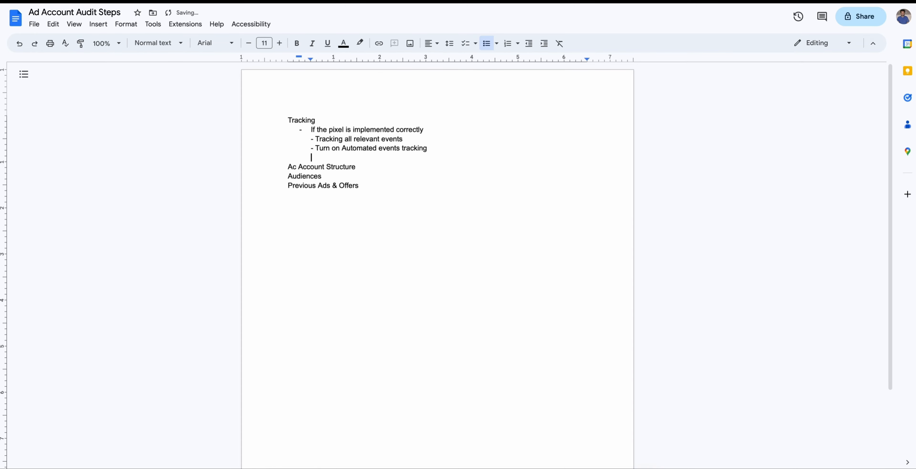
pyautogui.write('- Turno')
pyautogui.press('BackSpace')
pyautogui.write('on Advande matching all o')
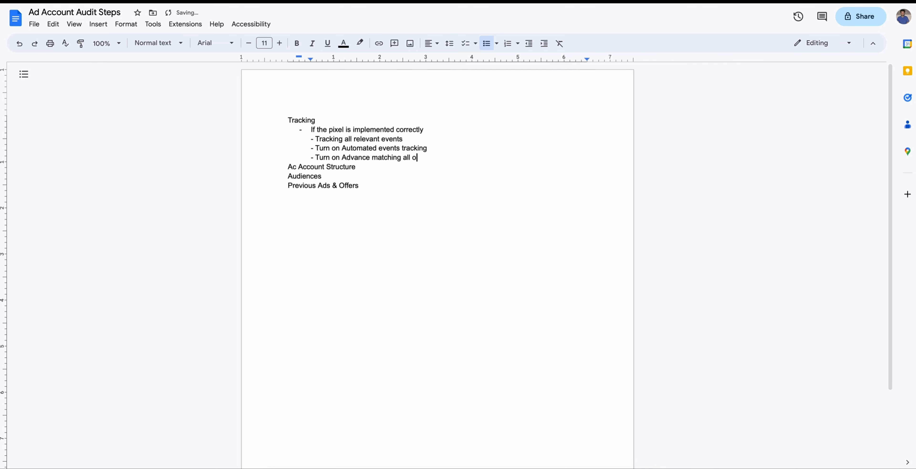
pyautogui.write('ptions')
pyautogui.press('Return')
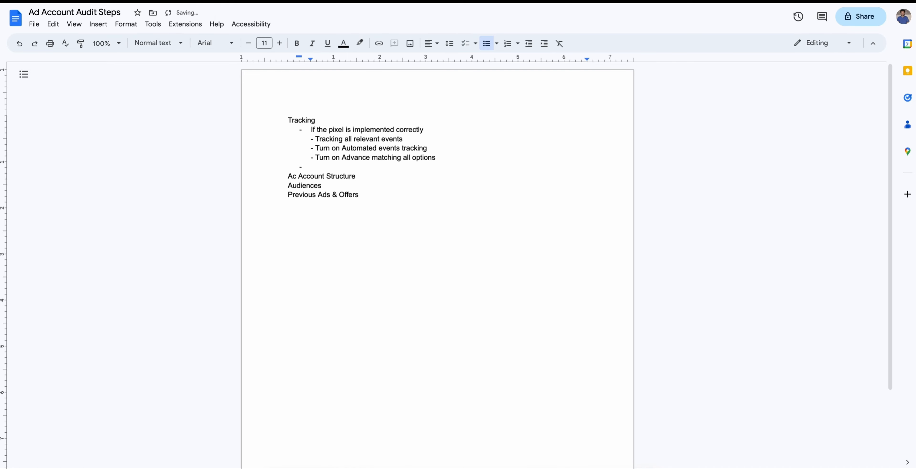
pyautogui.press('BackSpace')
pyautogui.press('BackSpace')
pyautogui.press('BackSpace')
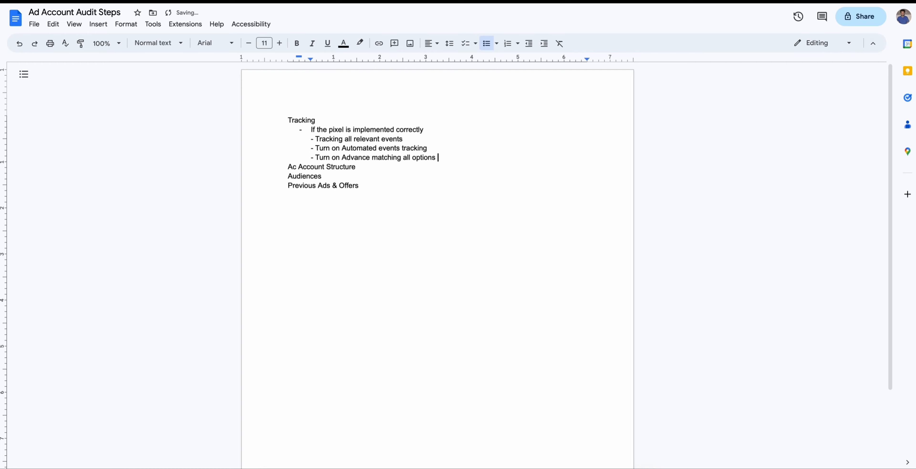
# - Insert a page break after the advance matching line, ahead of the remaining headings
pyautogui.hotkey('ctrl', 'Return')
pyautogui.press('BackSpace')
pyautogui.press('BackSpace')
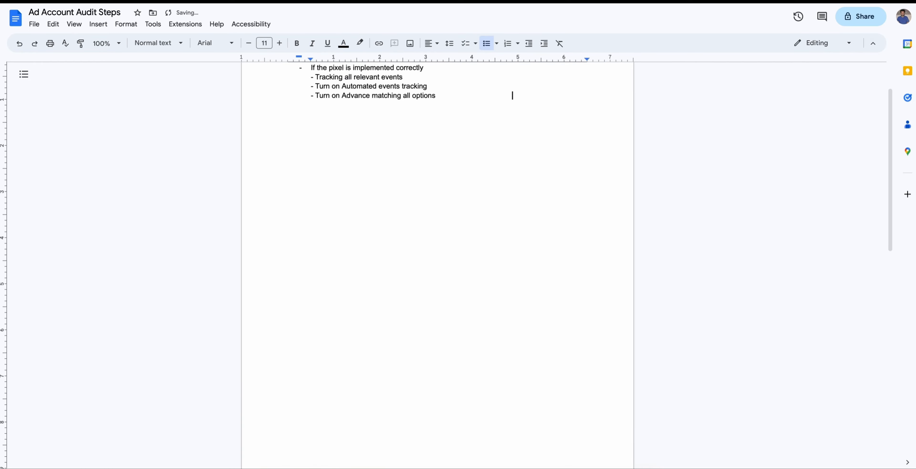
# - Examine where the Tracking notes and the remaining headings sit around the page break
pyautogui.press('Up')
pyautogui.press('Up')
pyautogui.press('Up')
pyautogui.press('Up')
pyautogui.press('Up')
pyautogui.press('Down')
pyautogui.press('Down')
pyautogui.press('Down')
pyautogui.press('Down')
pyautogui.press('Down')
pyautogui.press('Down')
pyautogui.press('Up')
pyautogui.press('Up')
pyautogui.press('Up')
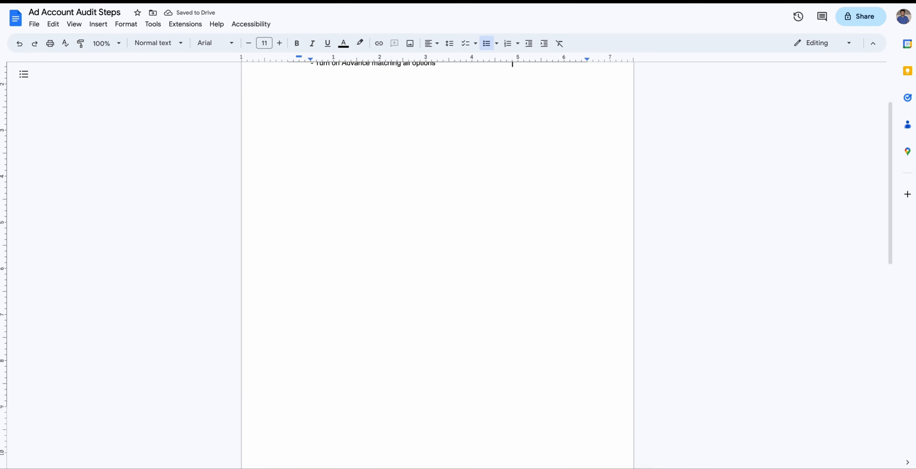
pyautogui.scroll(-5, 340, 141)
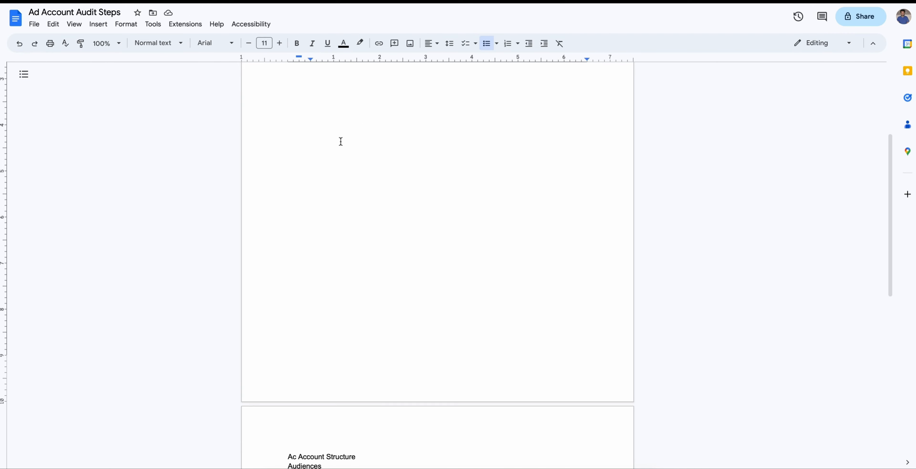
pyautogui.scroll(7, 341, 142)
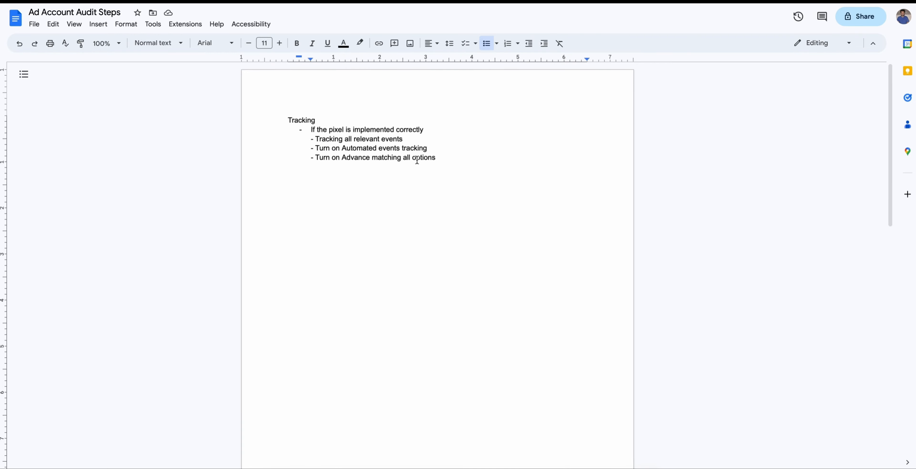
# - Add the bullet "Conversion API" below the pixel notes, separated from them by a blank line
pyautogui.click(437, 160)
pyautogui.press('Return')
pyautogui.press('BackSpace')
pyautogui.press('Return')
pyautogui.write('Conversion API')
pyautogui.click(459, 162)
pyautogui.press('Return')
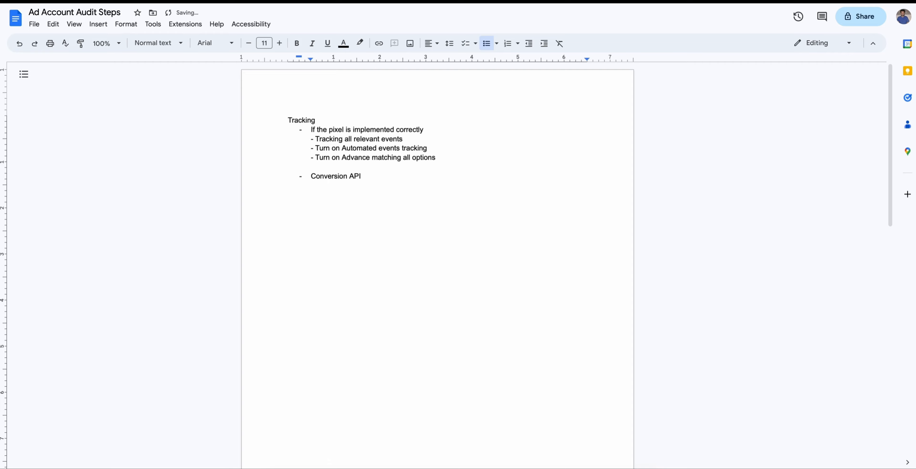
# - Indent the three dashed sub-lines under the pixel bullet with leading spaces
pyautogui.click(313, 138)
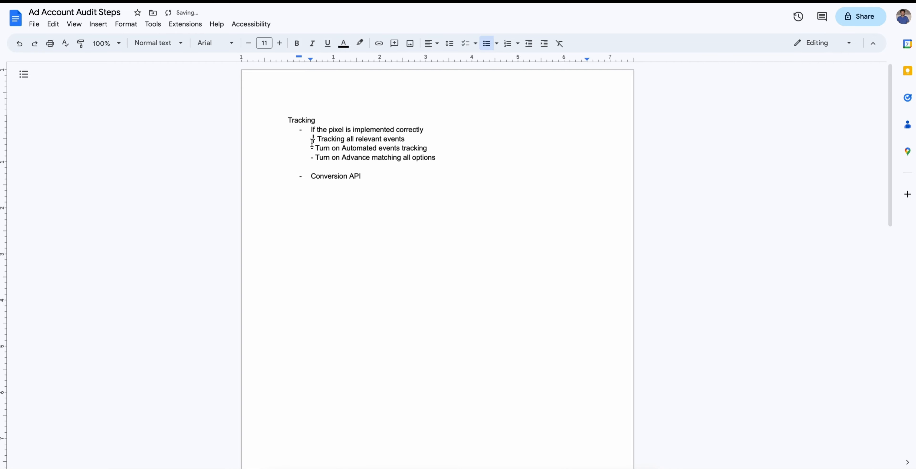
pyautogui.click(311, 147)
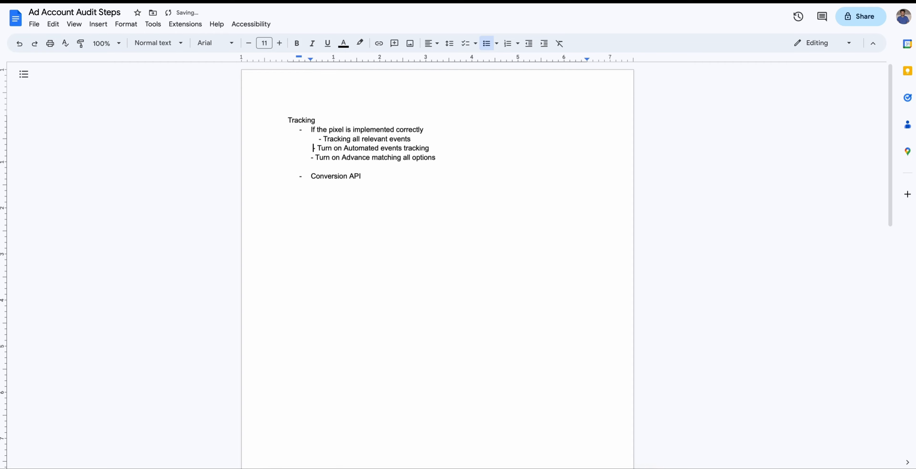
pyautogui.click(309, 157)
pyautogui.click(336, 189)
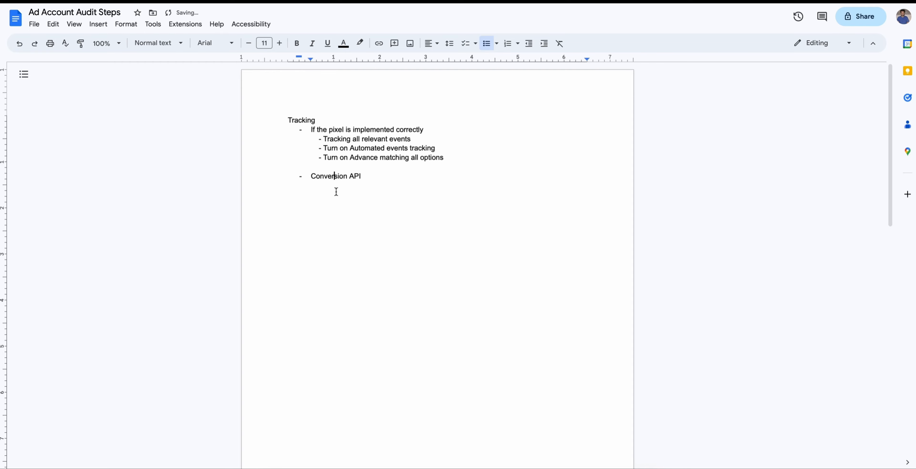
# - Add the indented sub-line "- Domain Verification" under the Conversion API bullet
pyautogui.click(366, 183)
pyautogui.hotkey('shift', 'Return')
pyautogui.write('- Domain Verification')
pyautogui.press('Return')
pyautogui.press('BackSpace')
pyautogui.press('BackSpace')
pyautogui.press('BackSpace')
# - Add the sub-line "- All necessary conversion events applied & structured in correct order" under Conversion API
pyautogui.hotkey('shift', 'Return')
pyautogui.write('- All necessary conversion ')
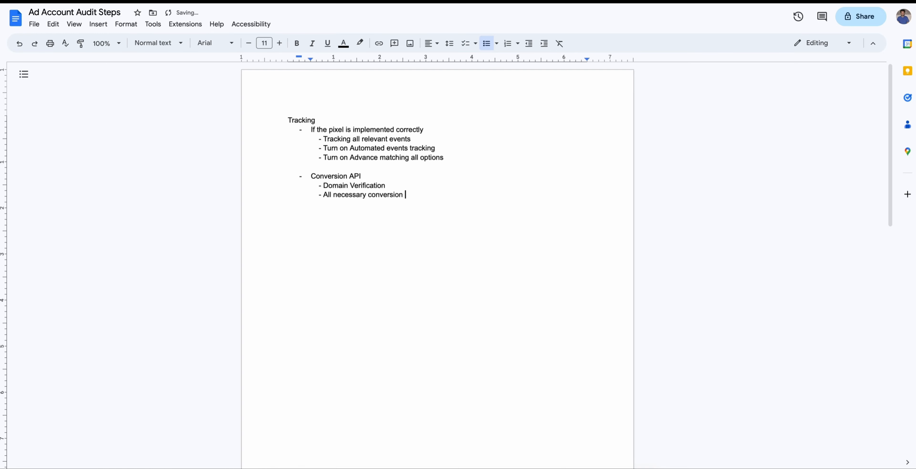
pyautogui.write('events ')
pyautogui.write('applied ')
pyautogui.write('& strucutr')
pyautogui.write('ed in co')
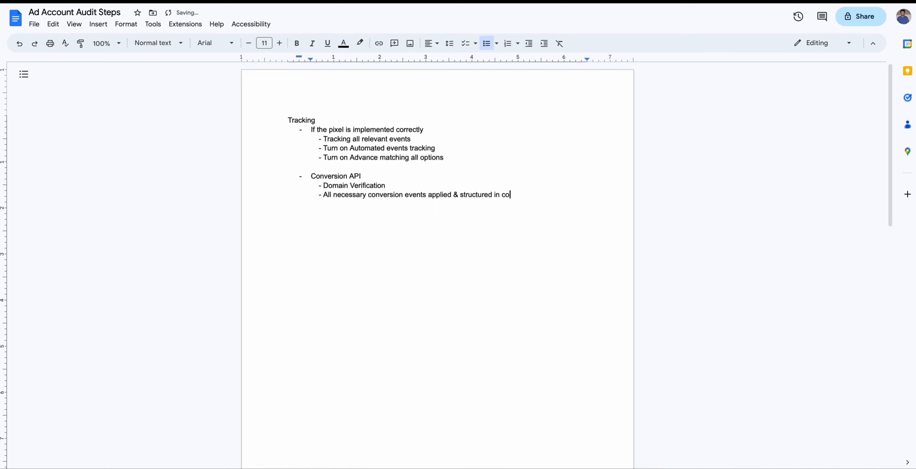
pyautogui.write('rrect order')
# - Add the sub-line "- Purchase Event (Value Option on which equals to 4 events)" under Conversion API
pyautogui.hotkey('shift', 'Return')
pyautogui.press('BackSpace')
pyautogui.hotkey('shift', 'Return')
pyautogui.press('BackSpace')
pyautogui.press('Return')
pyautogui.press('BackSpace')
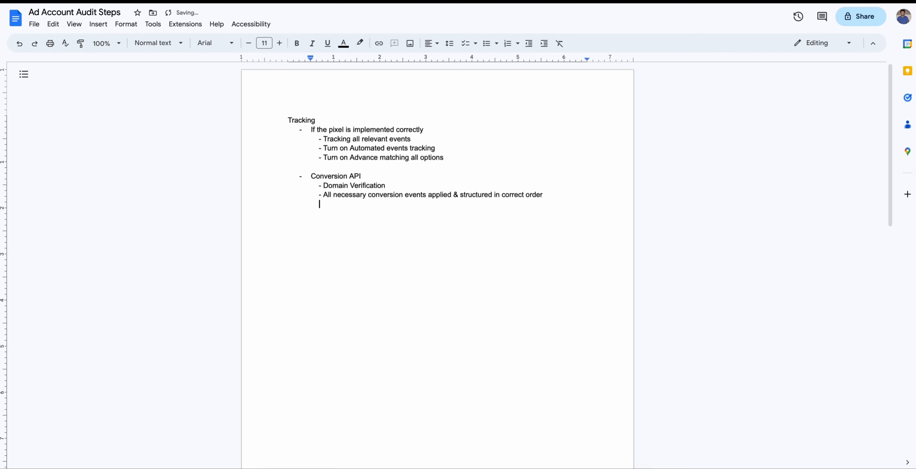
pyautogui.write('-')
pyautogui.hotkey('ctrl', 'z')
pyautogui.press('BackSpace')
pyautogui.write('Purchase Event (Value')
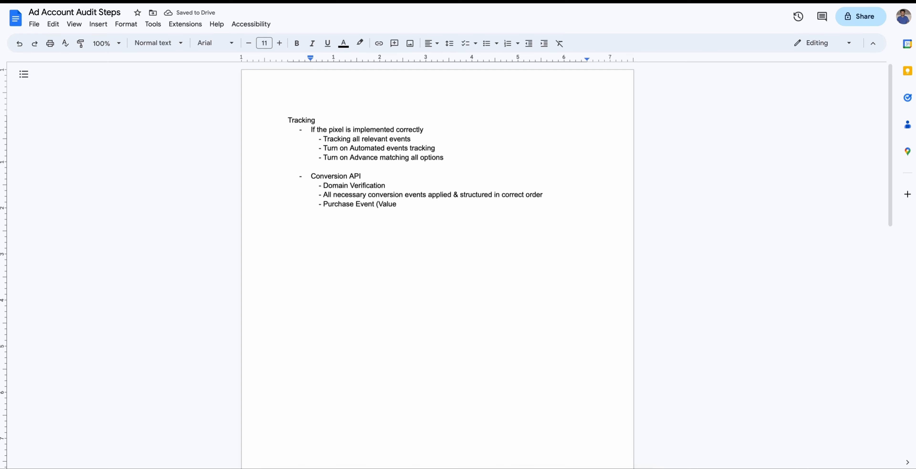
pyautogui.write(' Option on')
pyautogui.press('BackSpace')
pyautogui.write('which equ')
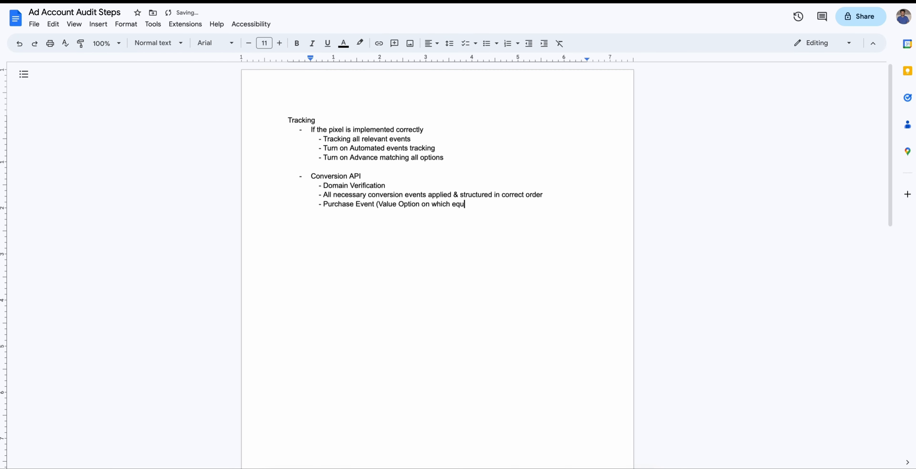
pyautogui.write('als to 4 events)')
# - Add the bullet "Third Party Attribution" after a blank line below the Conversion API notes
pyautogui.press('Return')
pyautogui.press('BackSpace')
pyautogui.press('BackSpace')
pyautogui.press('BackSpace')
pyautogui.press('BackSpace')
pyautogui.press('BackSpace')
pyautogui.press('BackSpace')
pyautogui.press('Return')
pyautogui.press('Return')
pyautogui.write('-')
pyautogui.hotkey('ctrl', 'z')
pyautogui.press('BackSpace')
pyautogui.press('BackSpace')
pyautogui.press('BackSpace')
pyautogui.write('- ')
pyautogui.write('Third ')
pyautogui.write('Pa')
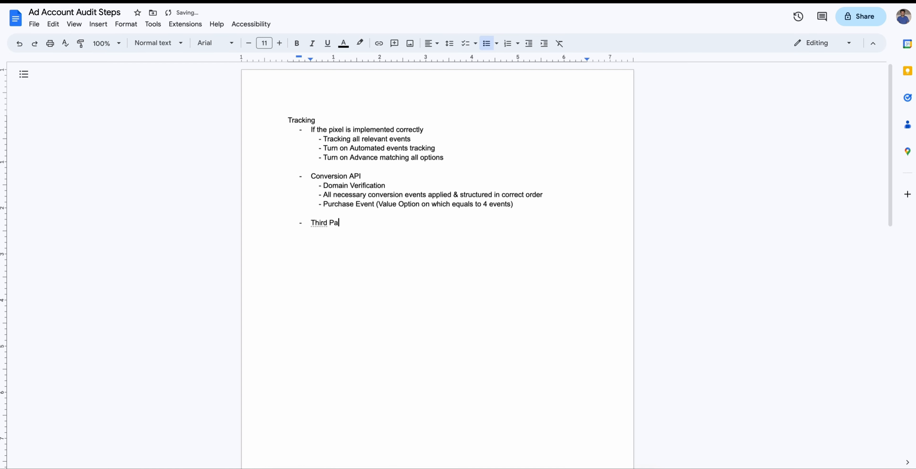
pyautogui.write('rty Attributiopn')
pyautogui.press('BackSpace')
pyautogui.press('BackSpace')
pyautogui.press('BackSpace')
pyautogui.write('on')
# - Add the sub-line "- Make sure to double check if they are making decisions on the correct data" under Third Party Attribution
pyautogui.hotkey('shift', 'Return')
pyautogui.write('- Make sure to')
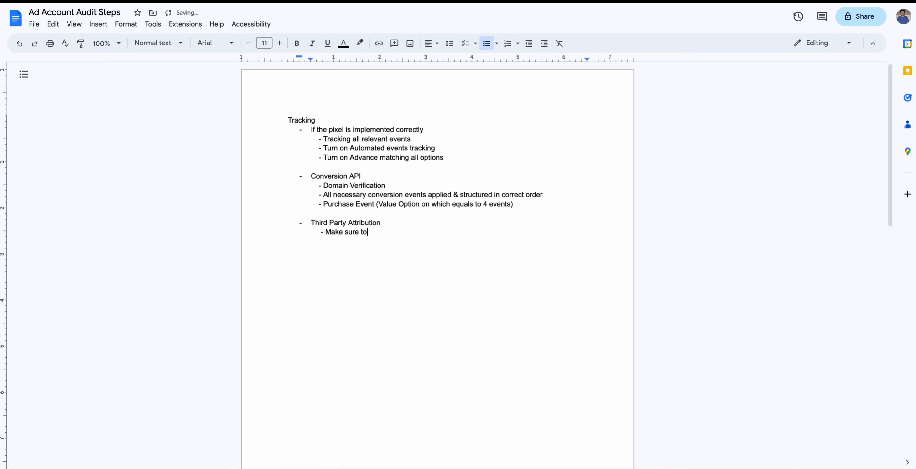
pyautogui.write(' double check if they are ')
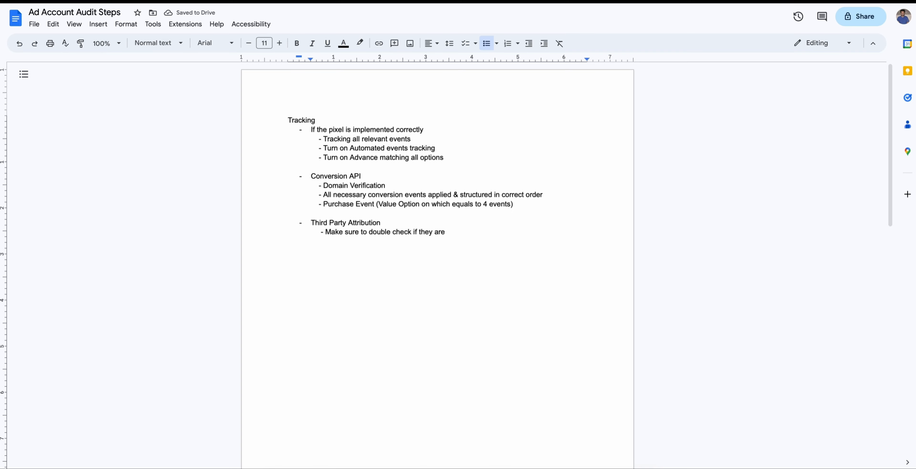
pyautogui.write('making decisions on hte co')
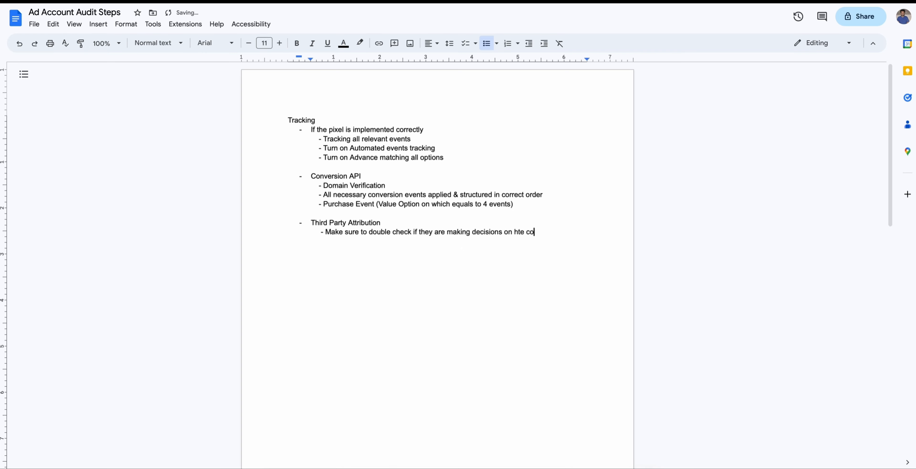
pyautogui.press('BackSpace')
pyautogui.press('BackSpace')
pyautogui.press('BackSpace')
pyautogui.press('BackSpace')
pyautogui.press('BackSpace')
pyautogui.write('th')
pyautogui.press('BackSpace')
pyautogui.press('BackSpace')
pyautogui.write('the correct data')
# - Add a second dashed sub-line, "Google Tag", under Third Party Attribution
pyautogui.press('Return')
pyautogui.press('BackSpace')
pyautogui.press('BackSpace')
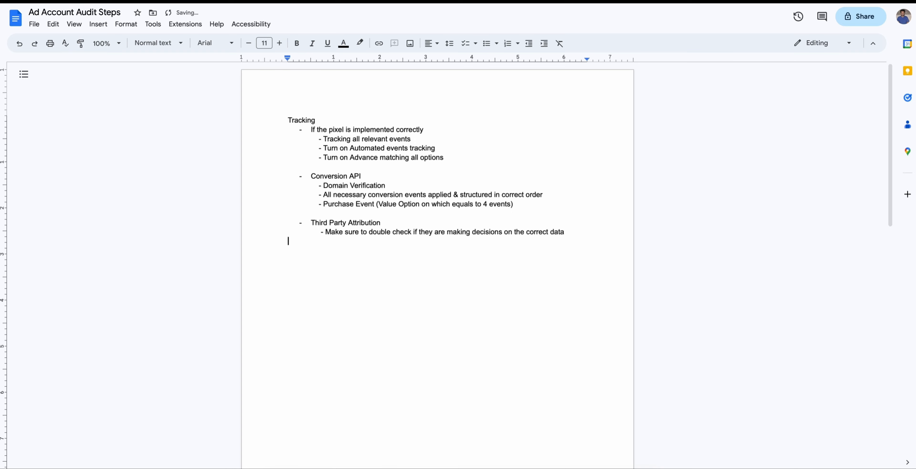
pyautogui.press('BackSpace')
pyautogui.press('Return')
pyautogui.press('BackSpace')
pyautogui.write('-')
pyautogui.press('BackSpace')
pyautogui.press('BackSpace')
pyautogui.write('-')
pyautogui.hotkey('ctrl', 'z')
pyautogui.write('Google')
pyautogui.write(' Tag ')
pyautogui.write('(')
pyautogui.write('it')
pyautogui.write("'s")
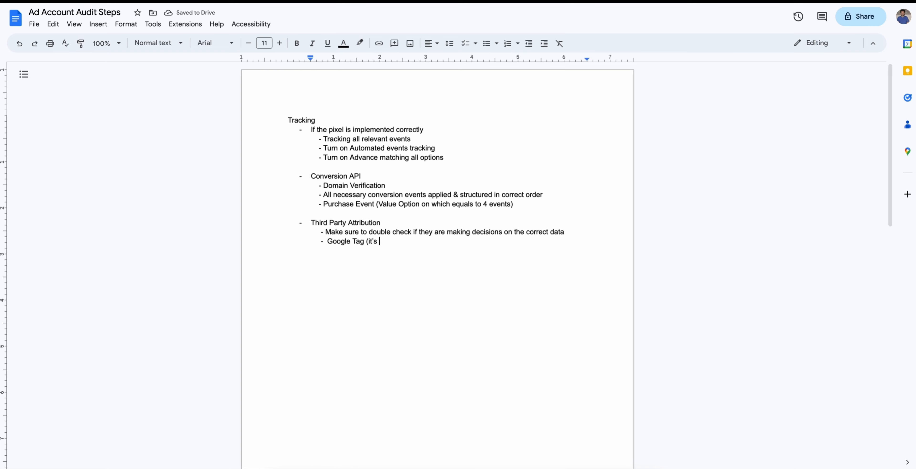
pyautogui.press('BackSpace')
pyautogui.press('BackSpace')
pyautogui.press('BackSpace')
pyautogui.press('BackSpace')
pyautogui.press('BackSpace')
pyautogui.press('BackSpace')
# - Complete the Google Tag sub-line with "(For pixel tracking and conversions API)" and leave blank lines after it
pyautogui.write('(For pixel trackin')
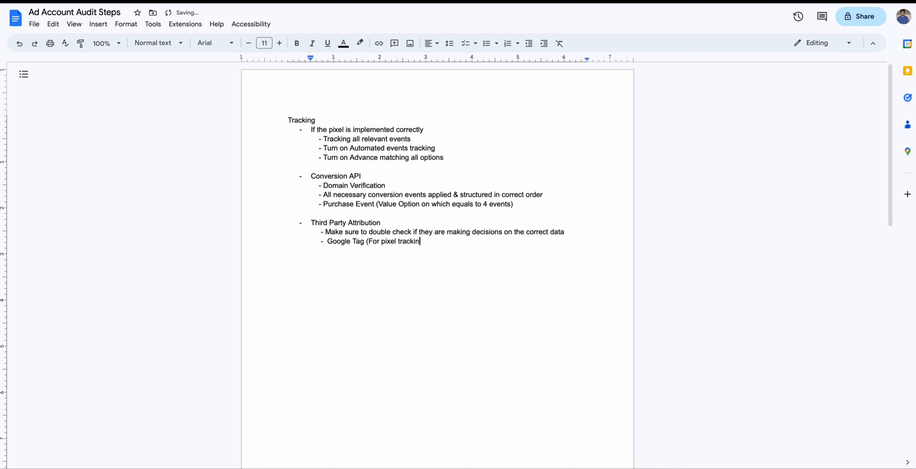
pyautogui.write('g and conversions API)')
pyautogui.press('Return')
pyautogui.press('Return')
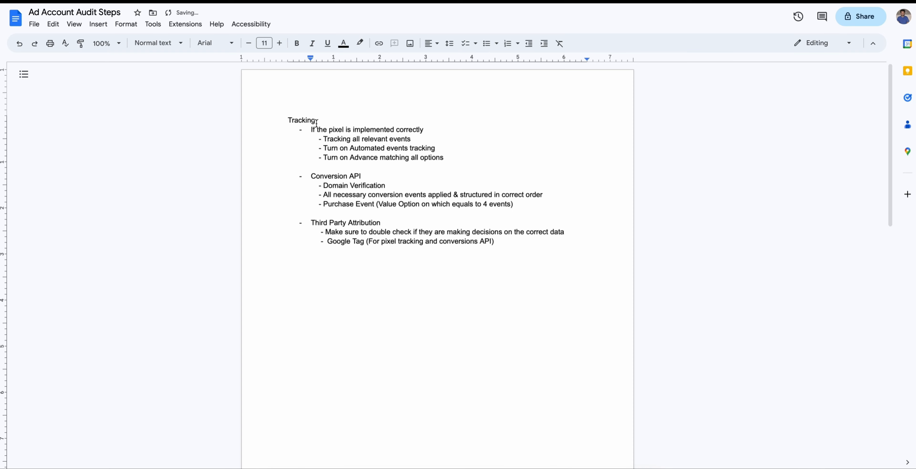
# - Make the "Tracking" heading bold and remove the surplus blank space below the Google Tag line
pyautogui.moveTo(315, 123); pyautogui.dragTo(285, 123)
pyautogui.hotkey('ctrl', 'b')
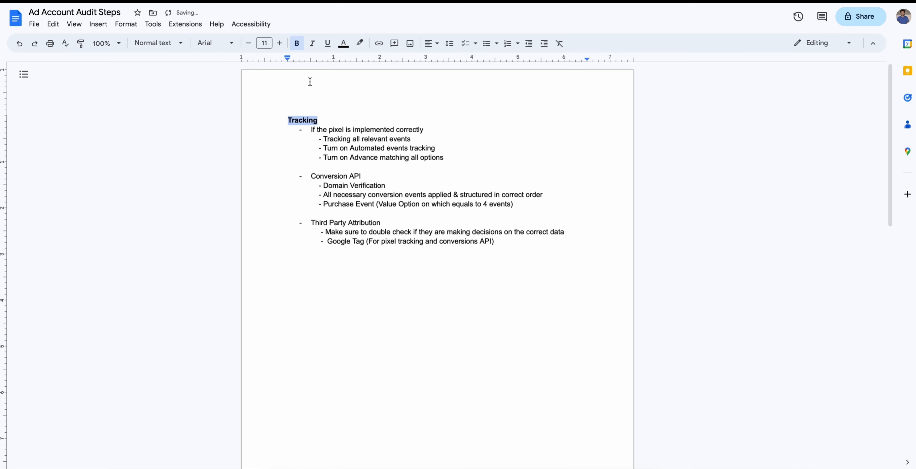
pyautogui.click(369, 287)
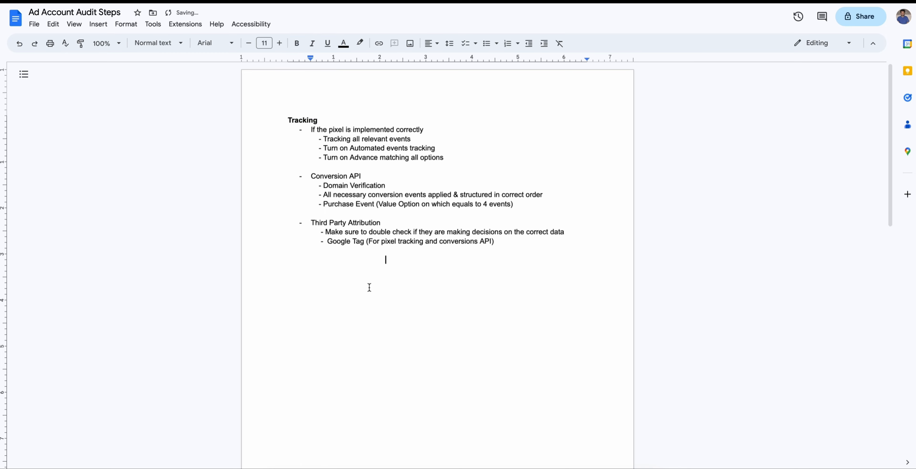
pyautogui.press('BackSpace')
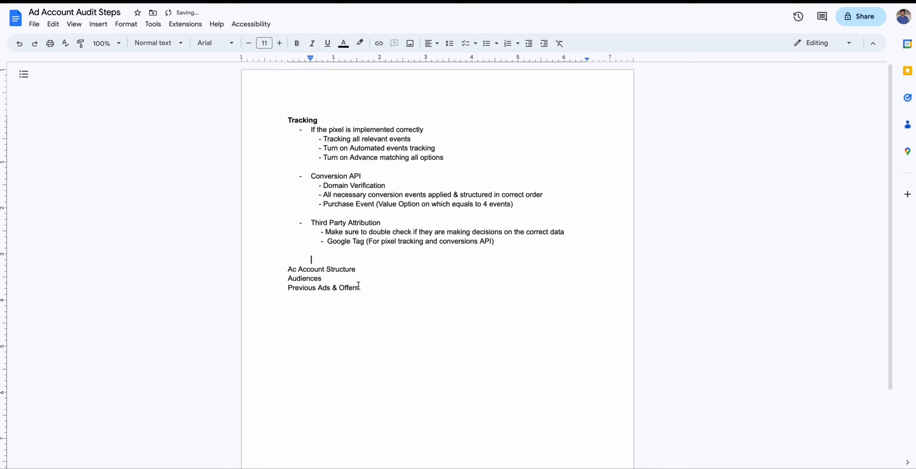
# - Insert blank lines between the "Ac Account Structure" and "Audiences" headings to make room for notes
pyautogui.click(375, 273)
pyautogui.press('Return')
pyautogui.press('Return')
pyautogui.press('Return')
pyautogui.press('Return')
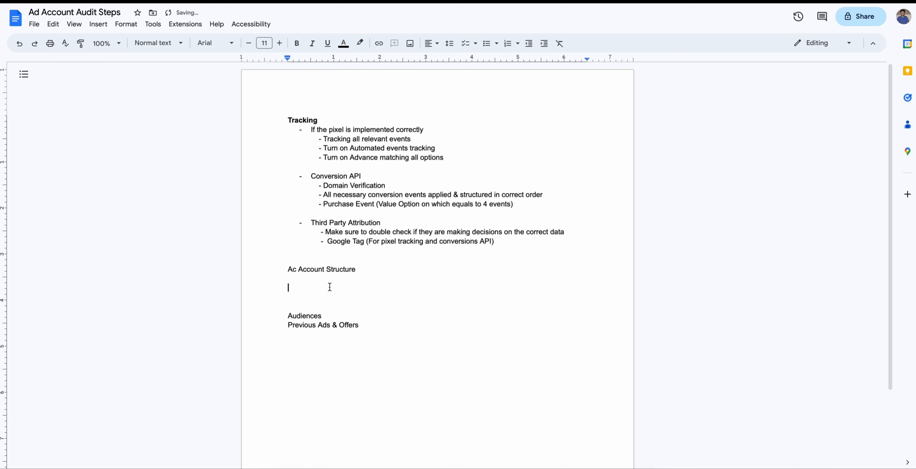
pyautogui.click(330, 287)
pyautogui.press('BackSpace')
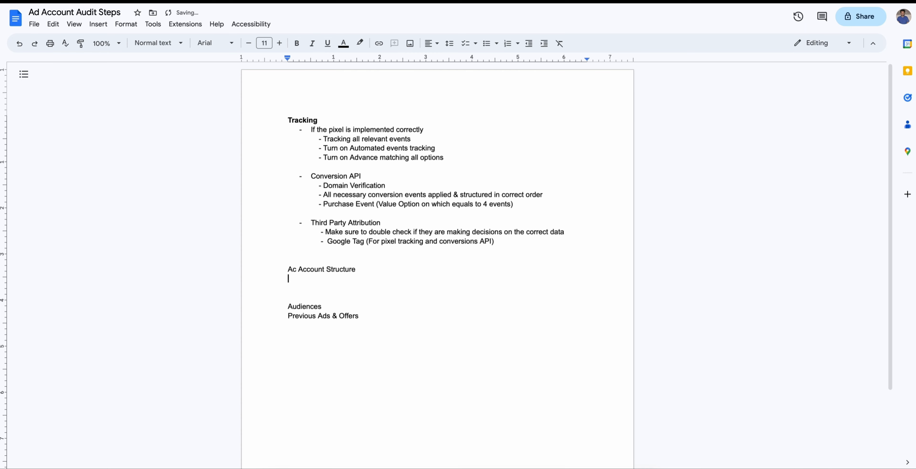
# - Add the dashed bullet "Overall Account Structure" directly under the "Ac Account Structure" heading
pyautogui.write('- ')
pyautogui.write('Overall Account ')
pyautogui.write('Struc')
pyautogui.write('ture')
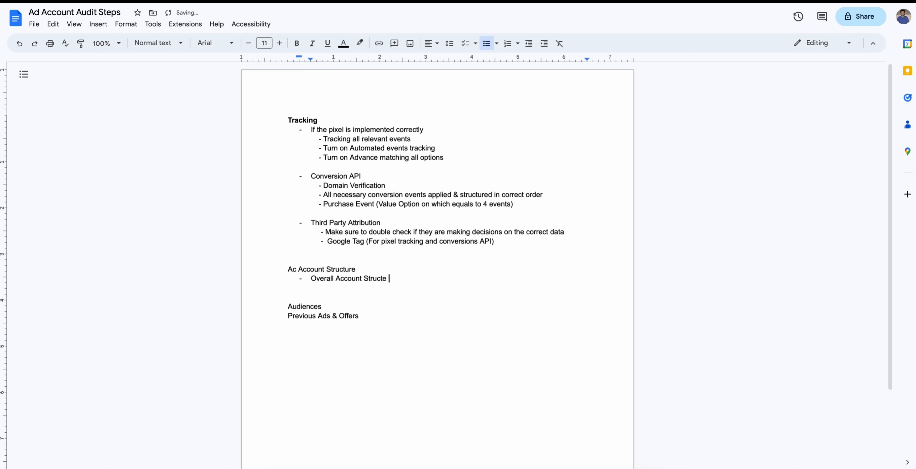
pyautogui.press('Return')
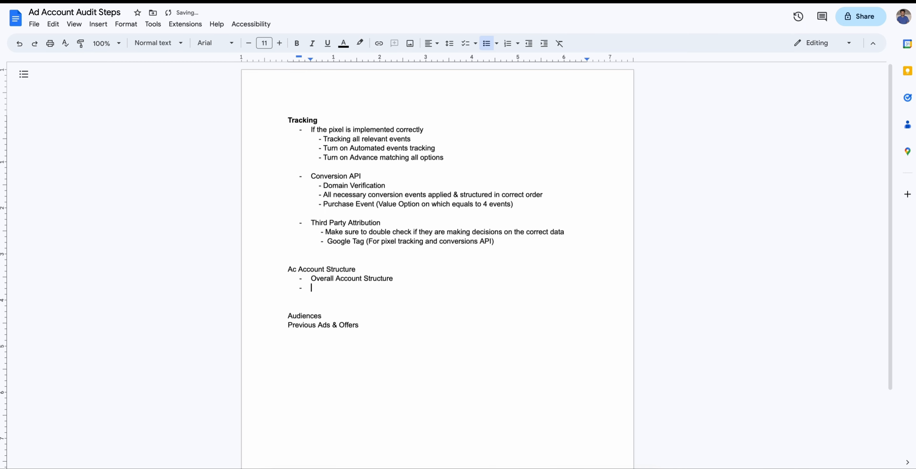
# - Add the bullets "Overall Campaigns Structe" and "Overall Audience Segmentations" below Overall Account Structure
pyautogui.write('Overall Campaigns St')
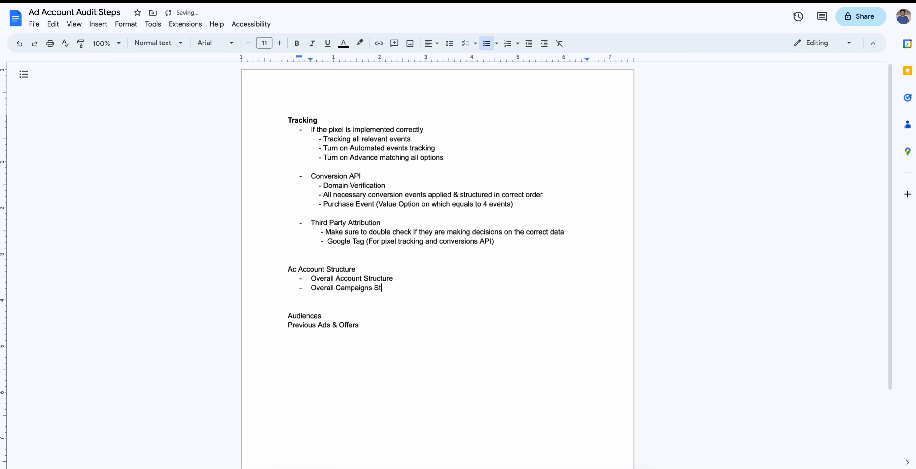
pyautogui.write('ructe')
pyautogui.press('Return')
pyautogui.write('Over')
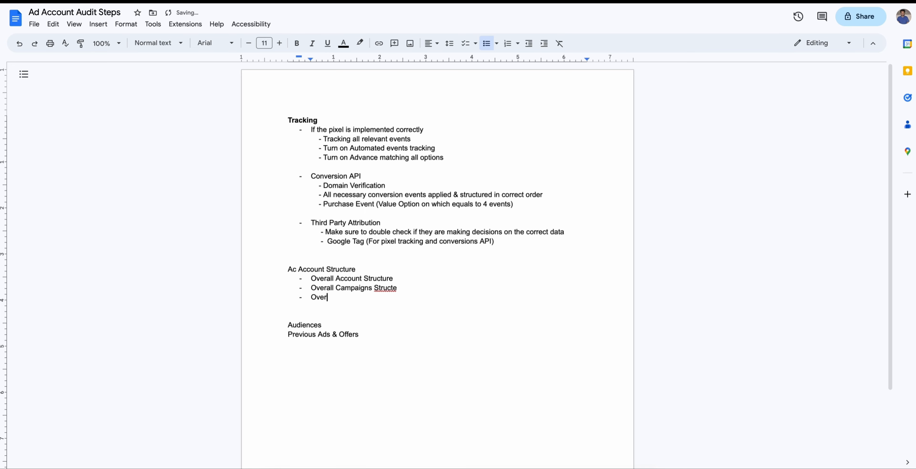
pyautogui.write('all Audience Segmentations ')
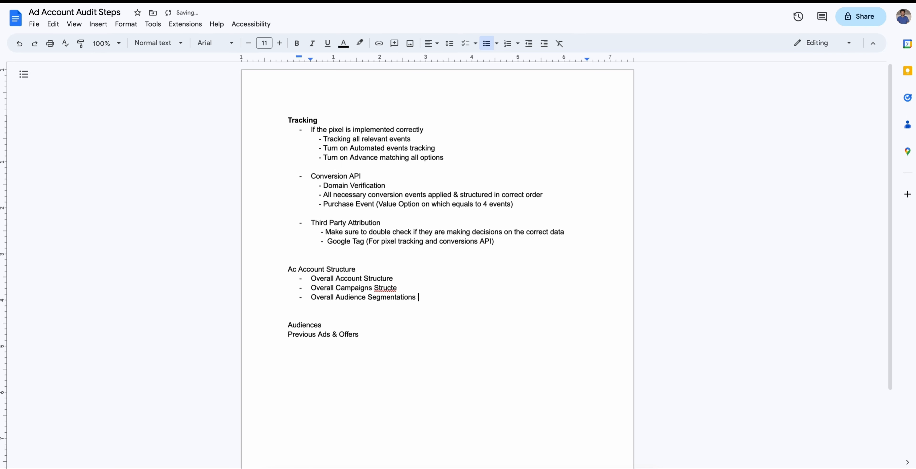
pyautogui.write('\\')
# - Correct "Structe" to "Structure" in the campaigns bullet and delete the stray characters after "Overall Audience Segmentations"
pyautogui.click(401, 290)
pyautogui.press('BackSpace')
pyautogui.write('ure')
pyautogui.click(429, 298)
pyautogui.press('BackSpace')
pyautogui.press('BackSpace')
# - Add the sub-line "- The simplicity or complexity of the account and what their focus of paid ads." under Overall Account Structure, with blank lines below
pyautogui.press('Up')
pyautogui.press('Up')
pyautogui.hotkey('shift', 'Return')
pyautogui.hotkey('shift', 'Return')
pyautogui.hotkey('shift', 'Return')
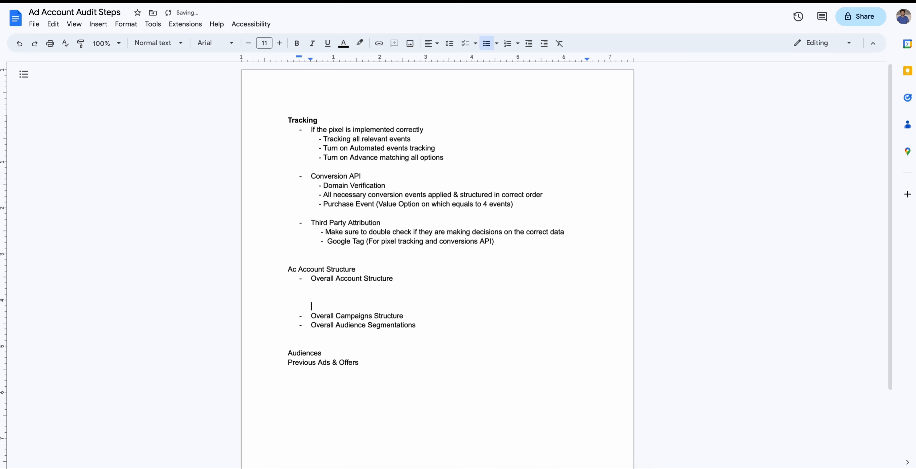
pyautogui.press('Up')
pyautogui.write('- The simplicity or comp')
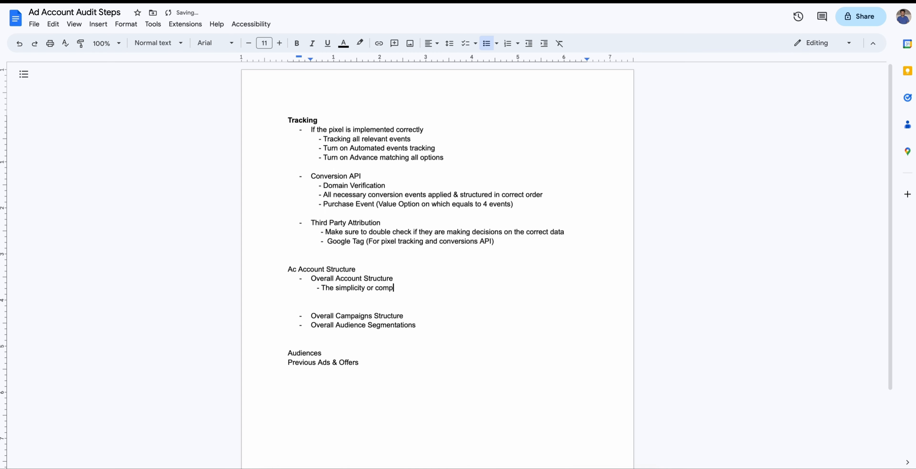
pyautogui.write('lexity of the account and what')
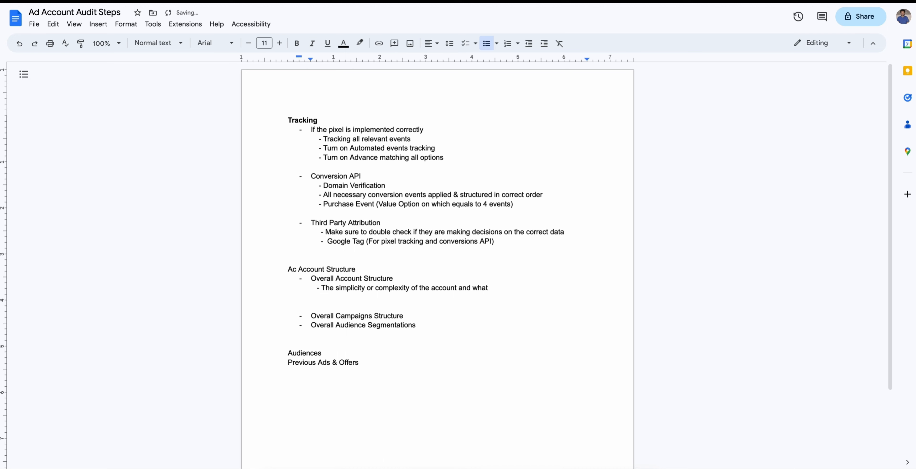
pyautogui.write(' their focus of paid ads.')
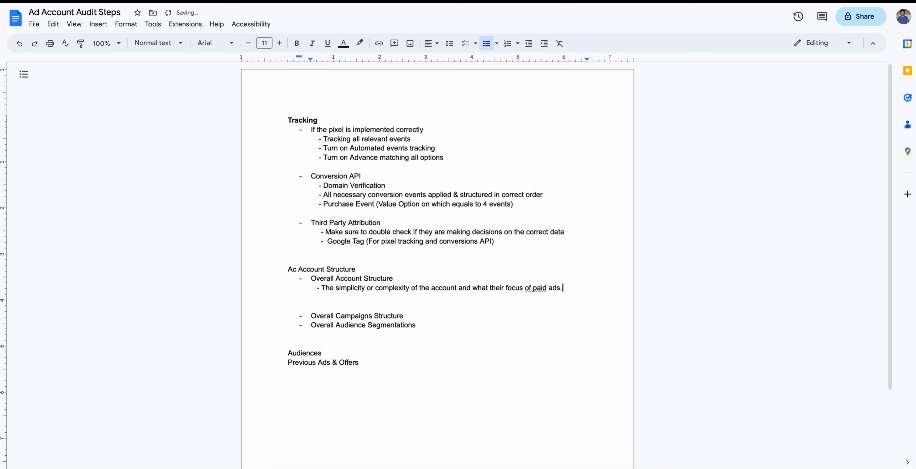
# - Accept the grammar suggestion "is on paid" in the account structure sub-line and remove one surplus blank line below it
pyautogui.click(535, 290)
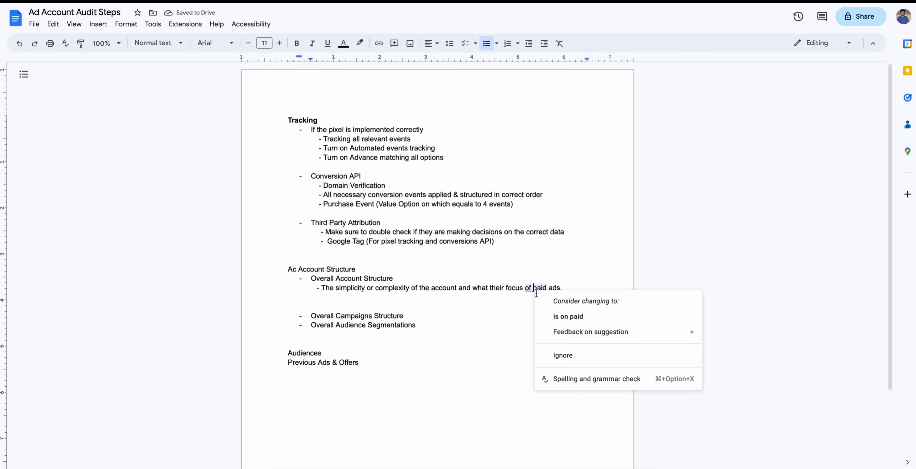
pyautogui.click(559, 319)
pyautogui.click(314, 306)
pyautogui.press('BackSpace')
# - Add the sub-line "- How the campaigns are segmented ie. TOF, MOF, BOF, RET, Dynamic etc." under Overall Campaigns Structure
pyautogui.click(406, 306)
pyautogui.hotkey('shift', 'Return')
pyautogui.write('- How the campaigns are segmented ie. TOF, MOF, ')
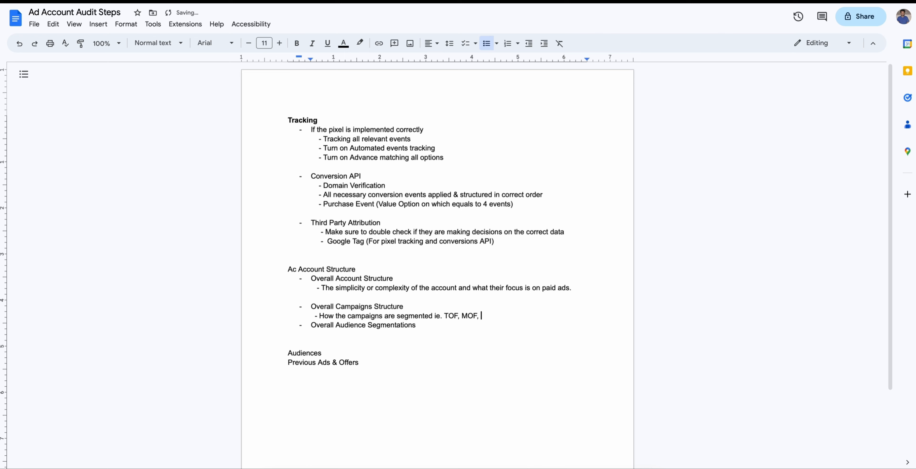
pyautogui.write('BOF, RET, Dynamic etc.')
pyautogui.press('Return')
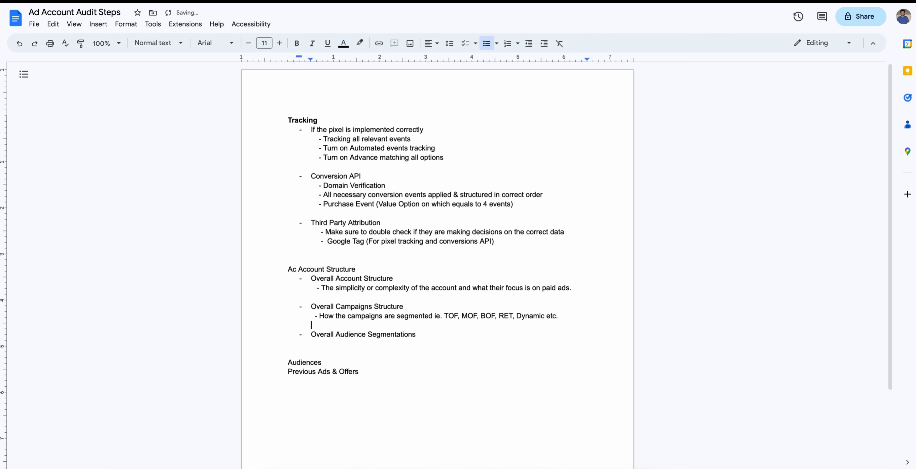
# - Add the sub-line "- What they are optimizing for" under Overall Campaigns Structure, followed by blank lines
pyautogui.write('- ')
pyautogui.write('What their p')
pyautogui.press('BackSpace')
pyautogui.press('BackSpace')
pyautogui.press('BackSpace')
pyautogui.write('y are optimizing for')
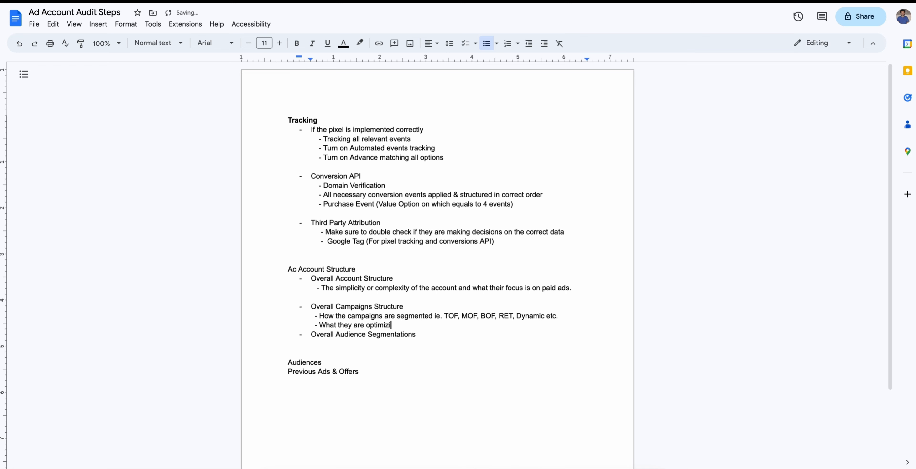
pyautogui.press('Return')
pyautogui.press('Return')
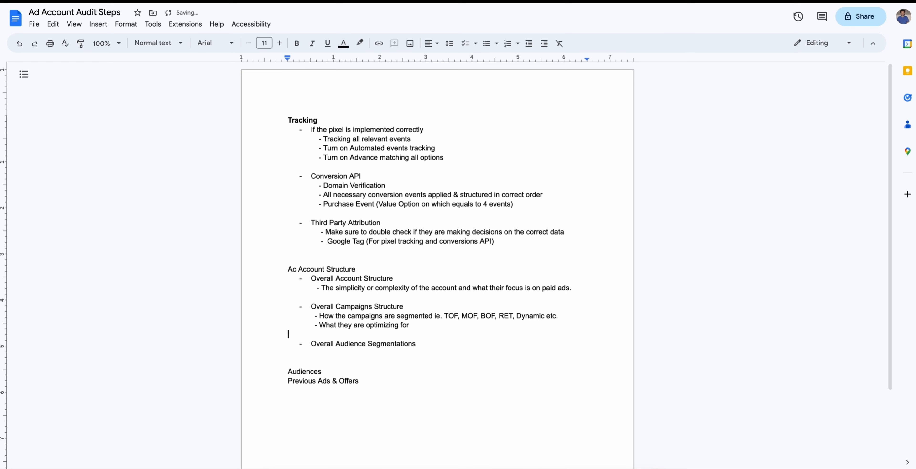
# - End the "What they are optimizing for" sub-line with a period and start an unbulleted line below it
pyautogui.click(437, 326)
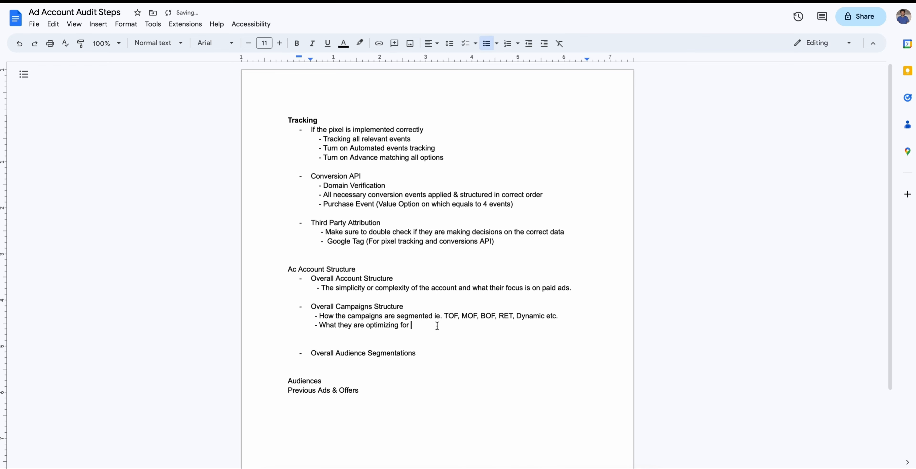
pyautogui.write('.')
pyautogui.press('Return')
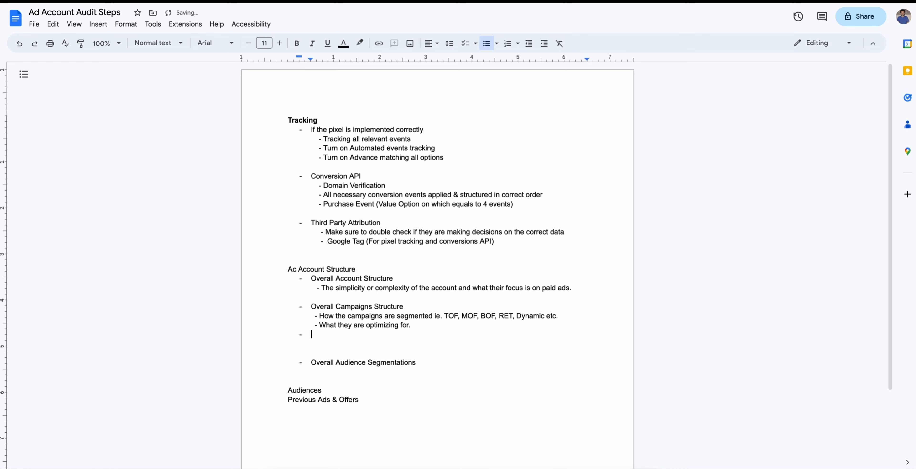
pyautogui.press('BackSpace')
pyautogui.press('BackSpace')
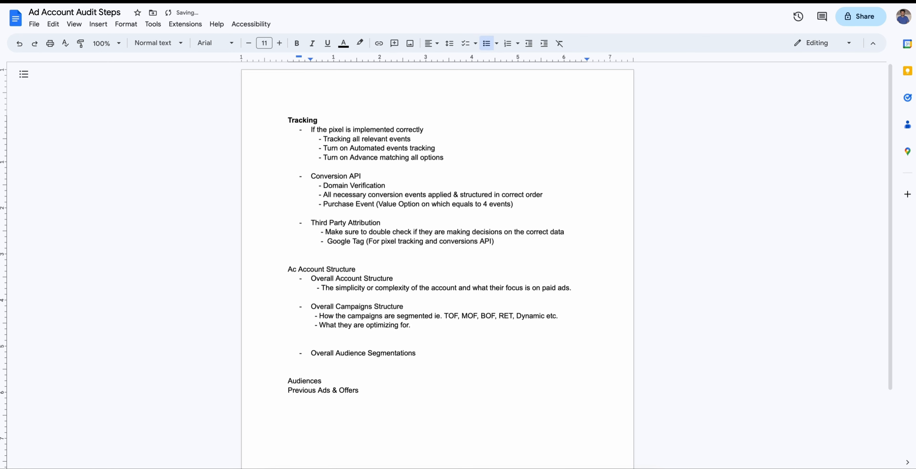
pyautogui.press('Return')
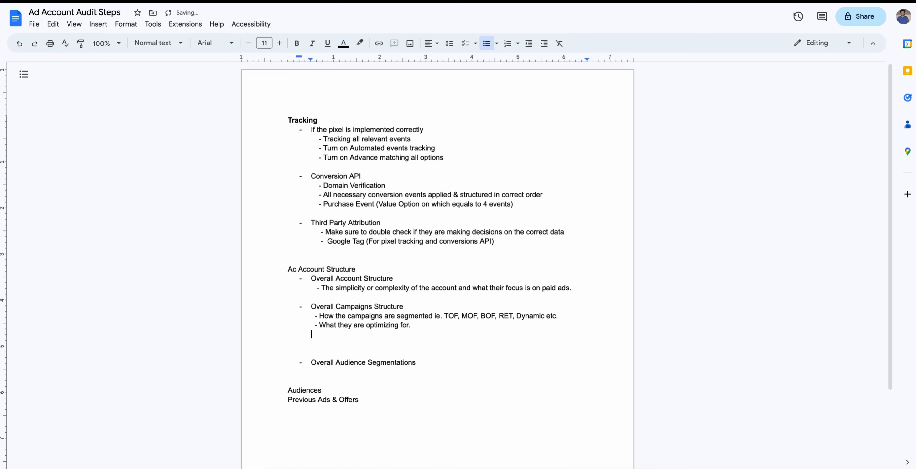
# - Add the sub-line "- What's the naming conventions they are using" under Overall Campaigns Structure
pyautogui.write('-')
pyautogui.press('BackSpace')
pyautogui.press('BackSpace')
pyautogui.write('- ')
pyautogui.write('What')
pyautogui.write("'s they")
pyautogui.press('BackSpace')
pyautogui.press('BackSpace')
pyautogui.press('BackSpace')
pyautogui.press('BackSpace')
pyautogui.write('the naming conventions they a')
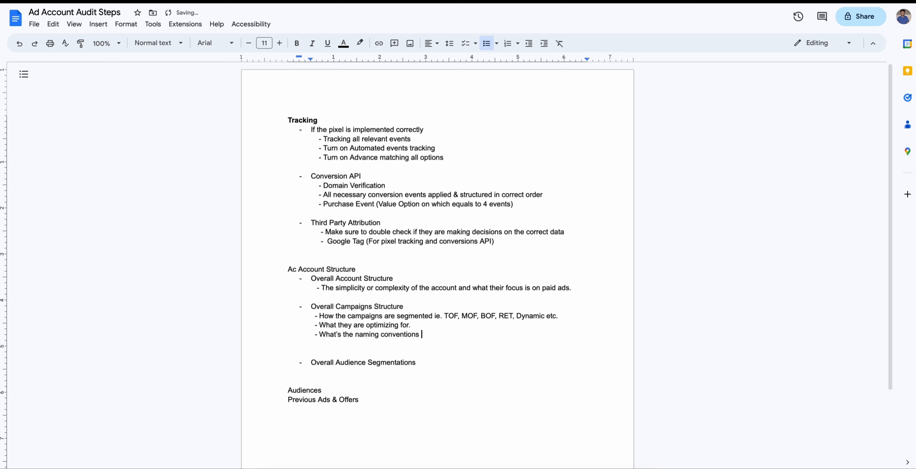
pyautogui.write('re using')
# - Add the sub-line "- Have they ran any hypothesis or tests or split testing" below the naming conventions line
pyautogui.press('Return')
pyautogui.write('-')
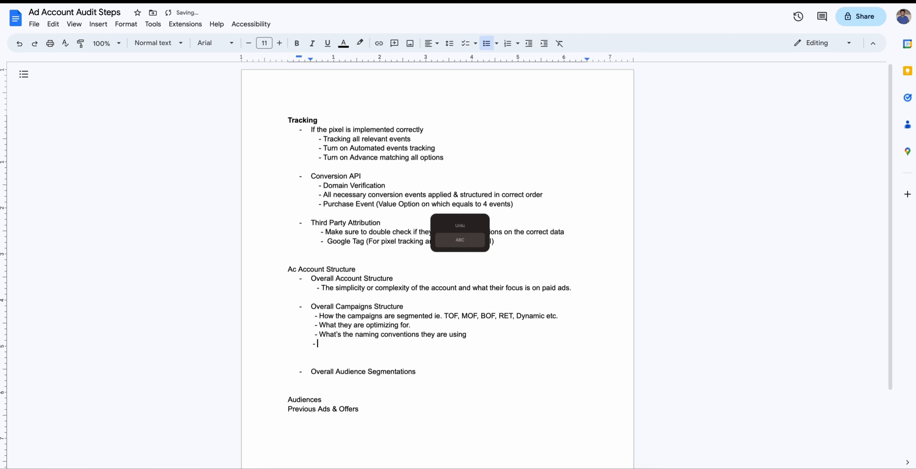
pyautogui.press('BackSpace')
pyautogui.press('BackSpace')
pyautogui.write('- ')
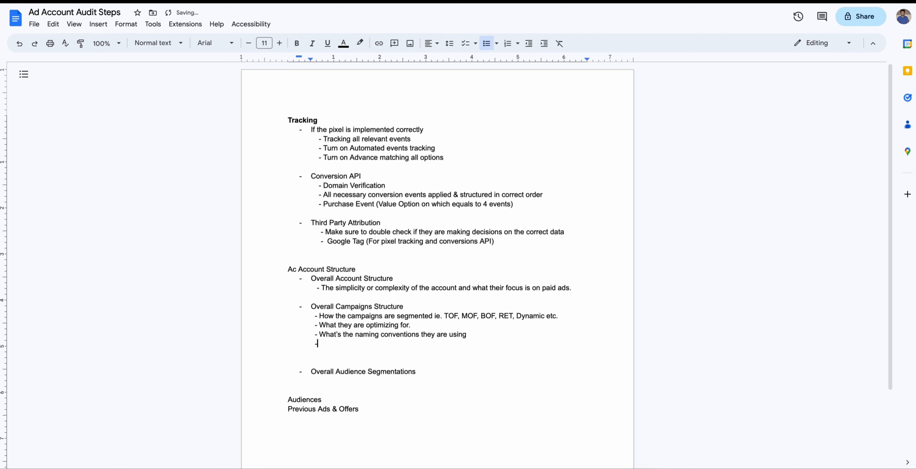
pyautogui.write('Have they ran any hyp')
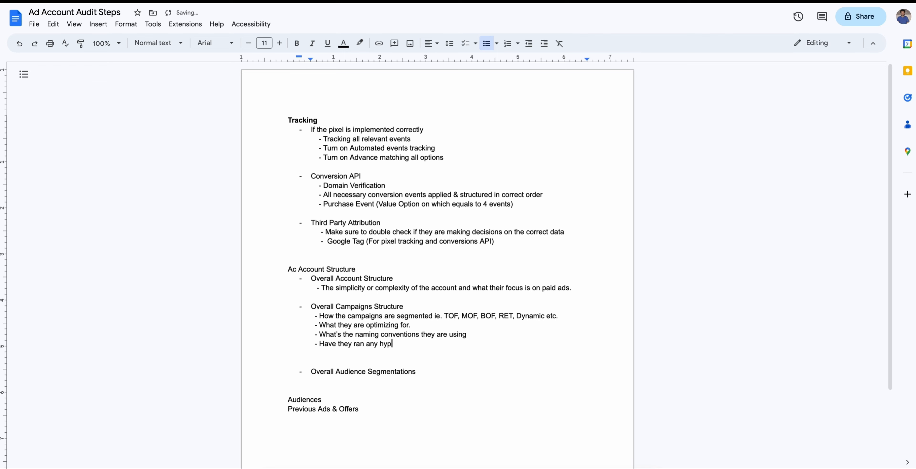
pyautogui.write('othesis or tests or split testing')
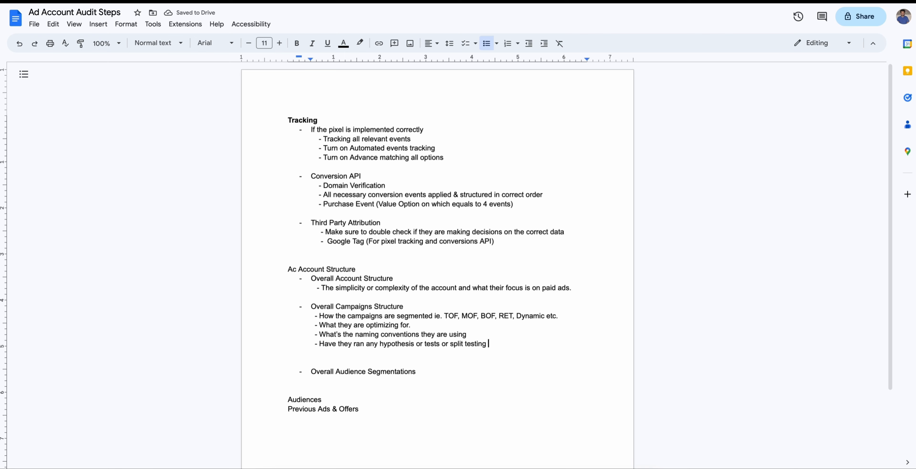
# - Correct "Ac" to "Ad" in the heading so that it reads "Ad Account Structure"
pyautogui.click(406, 306)
pyautogui.moveTo(380, 272); pyautogui.dragTo(279, 272)
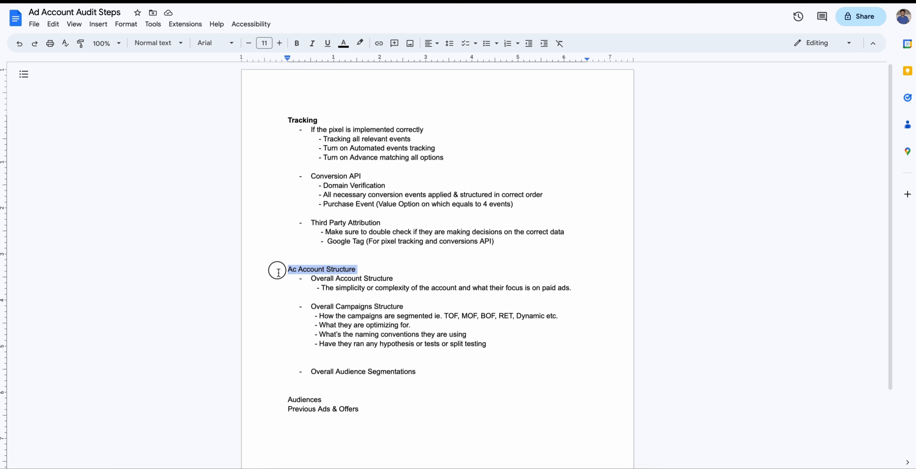
pyautogui.click(293, 269)
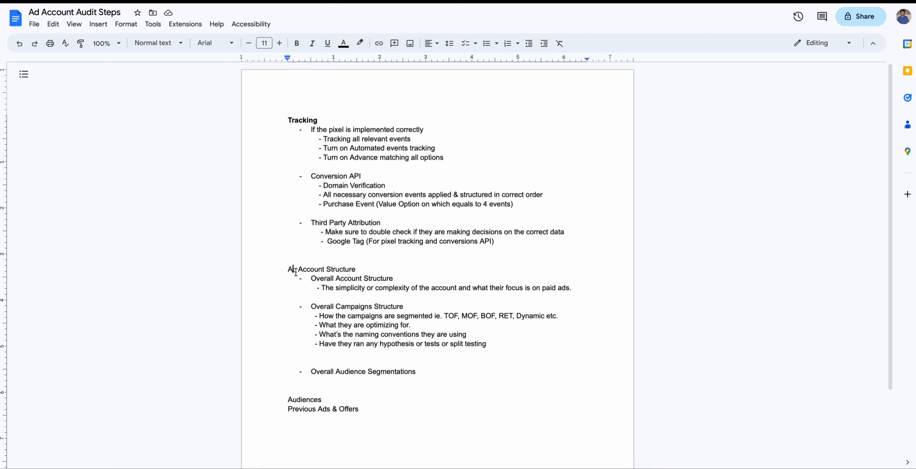
pyautogui.press('Right')
pyautogui.press('BackSpace')
pyautogui.write('D')
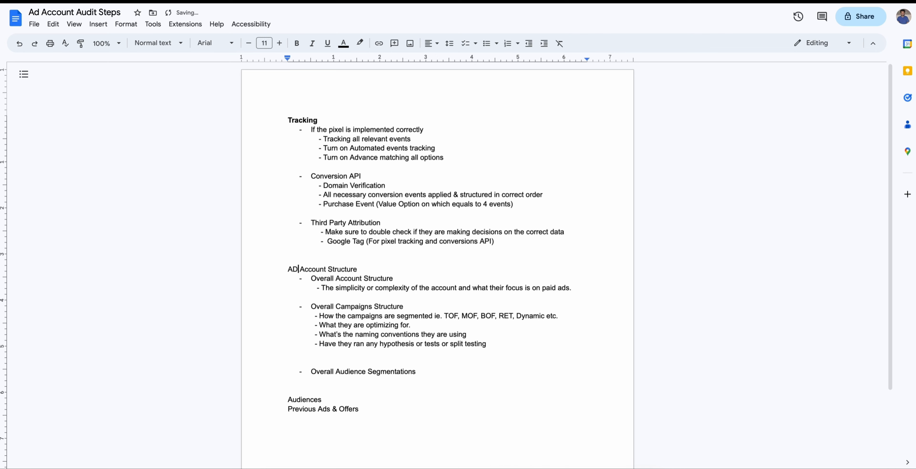
pyautogui.press('BackSpace')
pyautogui.write('d')
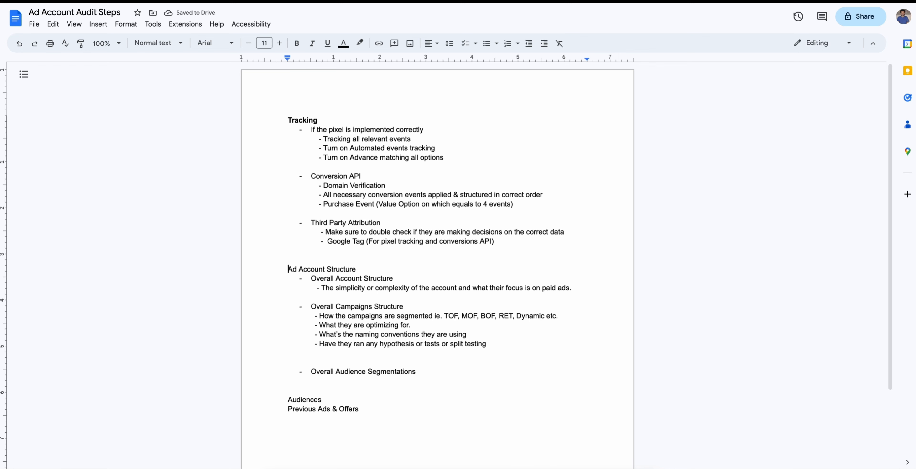
# - Make the "Ad Account Structure" heading bold and insert an empty line directly below it
pyautogui.press('shift+super+Left')
pyautogui.hotkey('ctrl', 'b')
pyautogui.click(365, 281)
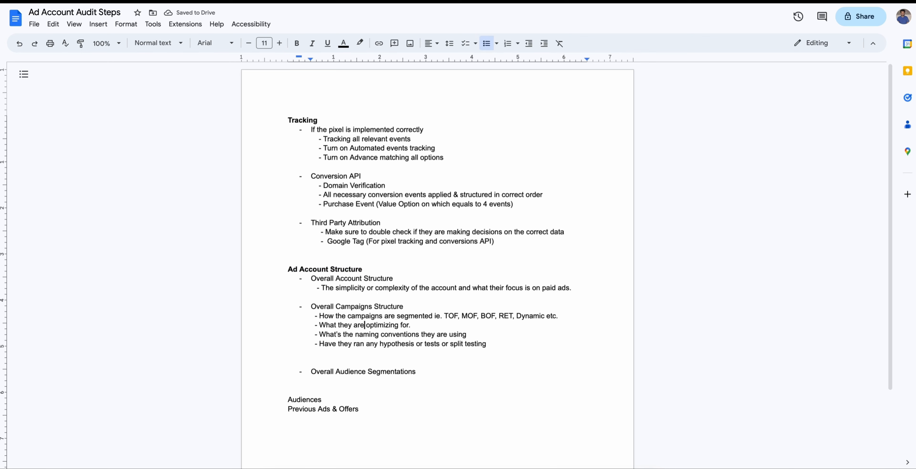
pyautogui.scroll(-3, 295, 272)
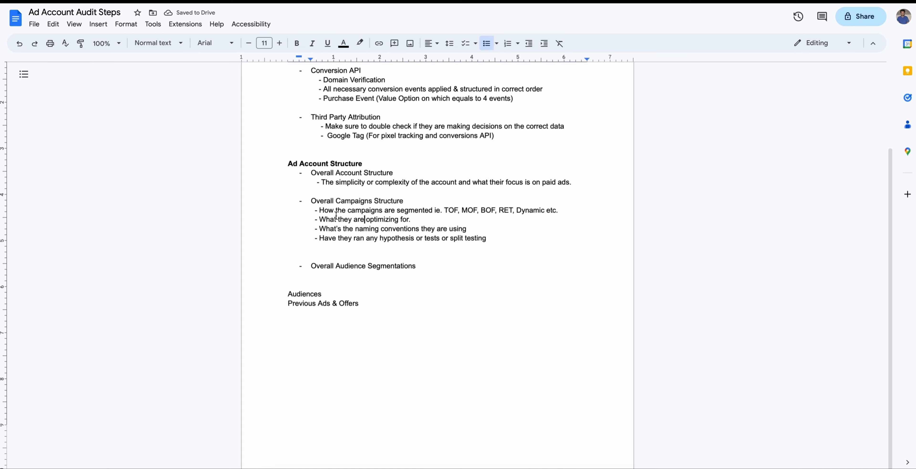
pyautogui.click(382, 168)
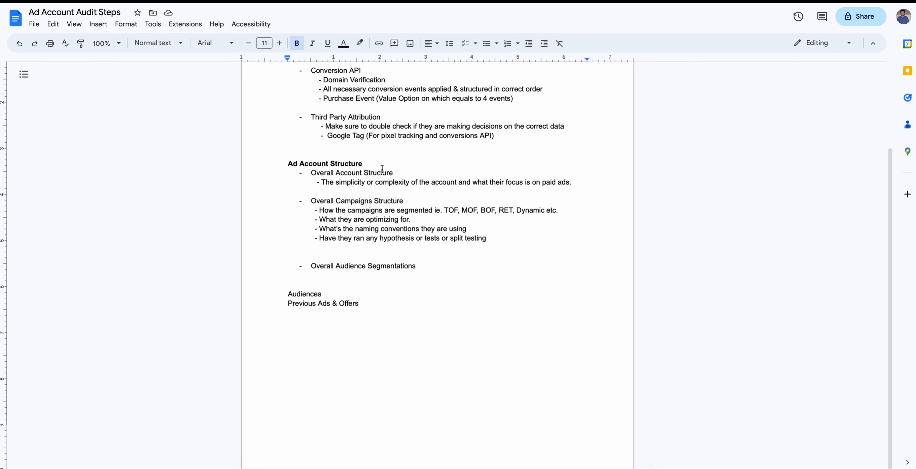
pyautogui.press('Return')
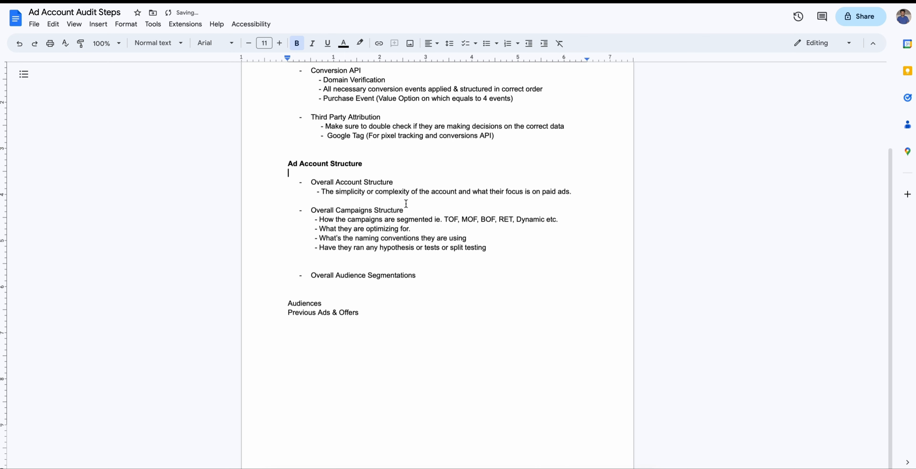
# - Add the sub-line "- How they have structured their audiences ie. core, lookalikes and custom" under Overall Audience Segmentations
pyautogui.click(354, 286)
pyautogui.press('BackSpace')
pyautogui.write('-')
pyautogui.hotkey('ctrl', 'z')
pyautogui.hotkey('ctrl', 'z')
pyautogui.write('How they ')
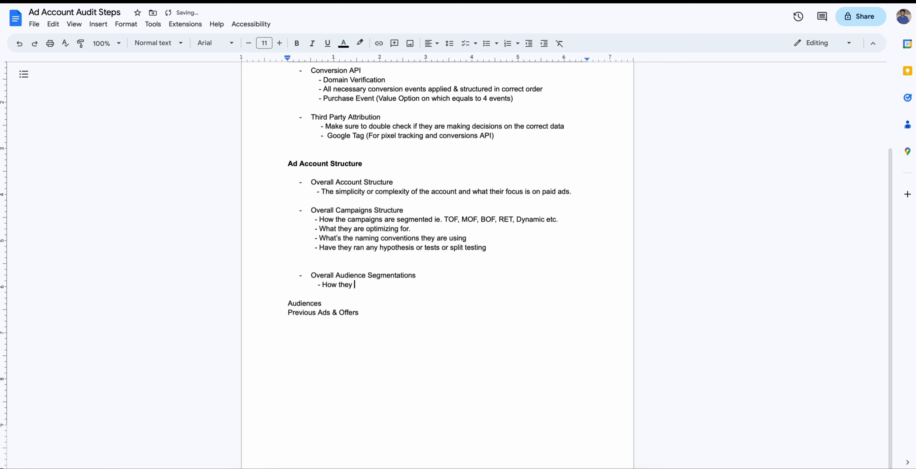
pyautogui.write('have structured their audiences ')
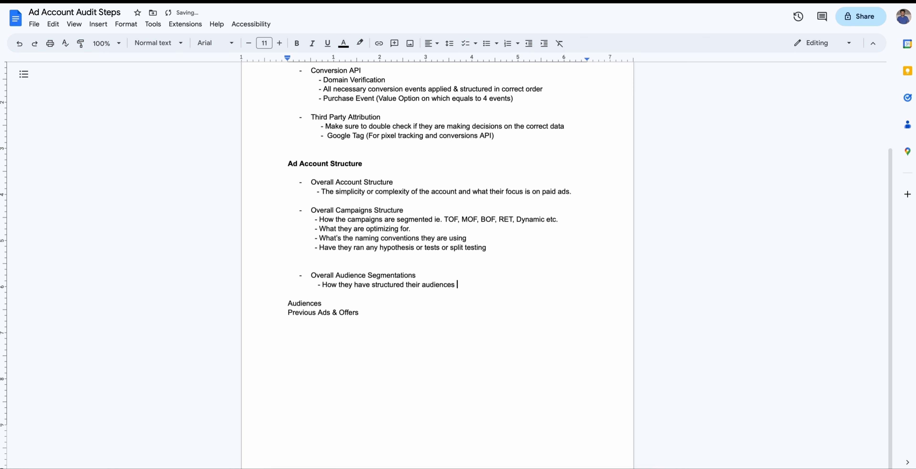
pyautogui.write('ie. corelokala')
pyautogui.press('BackSpace')
pyautogui.press('BackSpace')
pyautogui.press('BackSpace')
pyautogui.press('BackSpace')
pyautogui.write('ookalikes and cus')
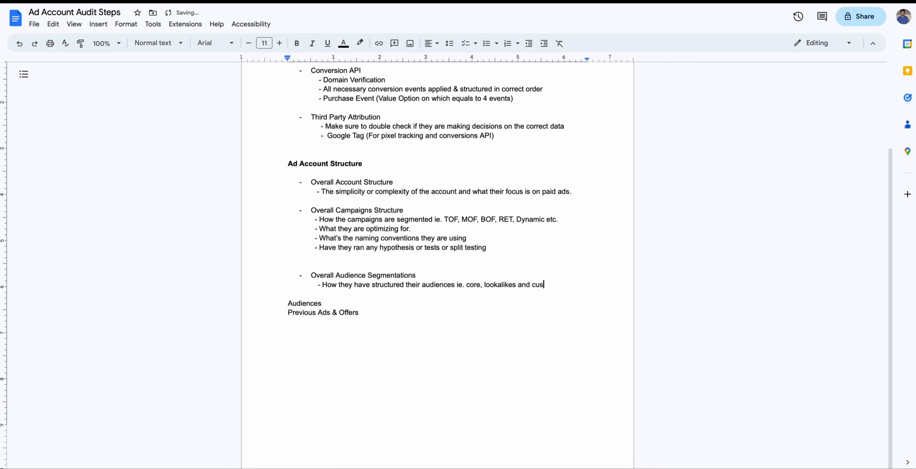
pyautogui.write('tom audiences')
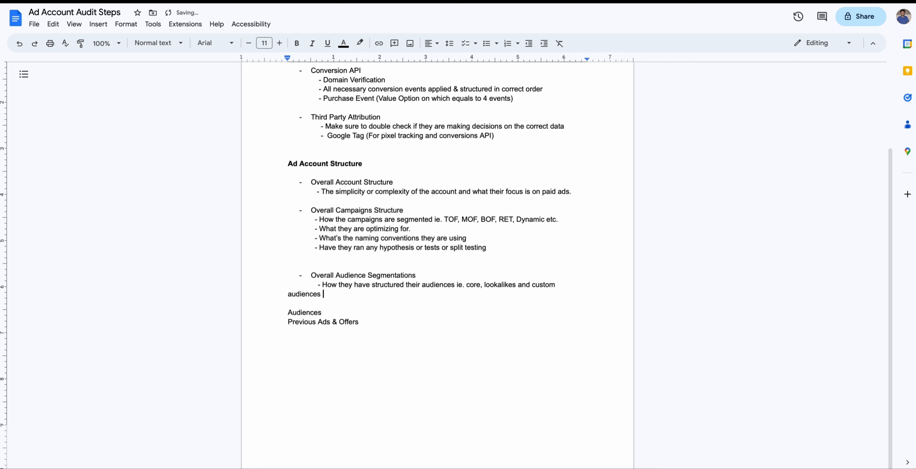
pyautogui.press('BackSpace')
pyautogui.press('BackSpace')
pyautogui.press('BackSpace')
pyautogui.press('BackSpace')
pyautogui.press('BackSpace')
pyautogui.press('BackSpace')
pyautogui.press('BackSpace')
pyautogui.press('BackSpace')
pyautogui.press('BackSpace')
pyautogui.press('BackSpace')
pyautogui.press('BackSpace')
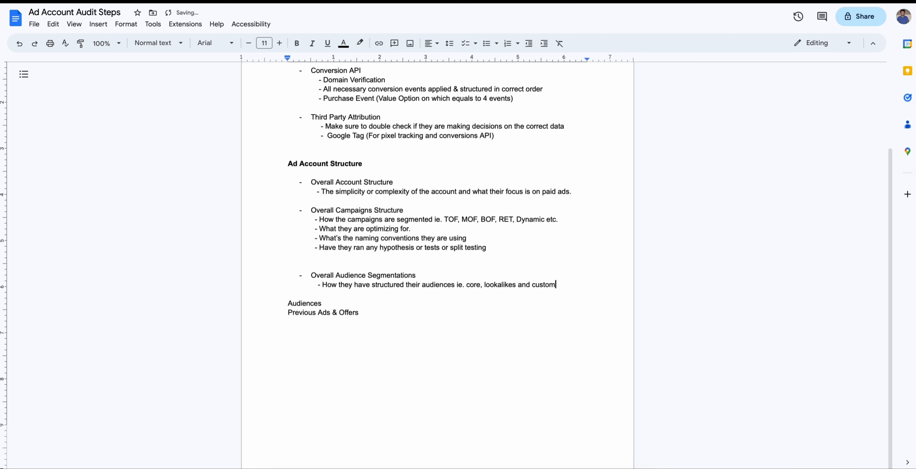
# - Add the sub-line "- How they are testing new audiences and how relevant they are" below the audience structure line
pyautogui.press('Return')
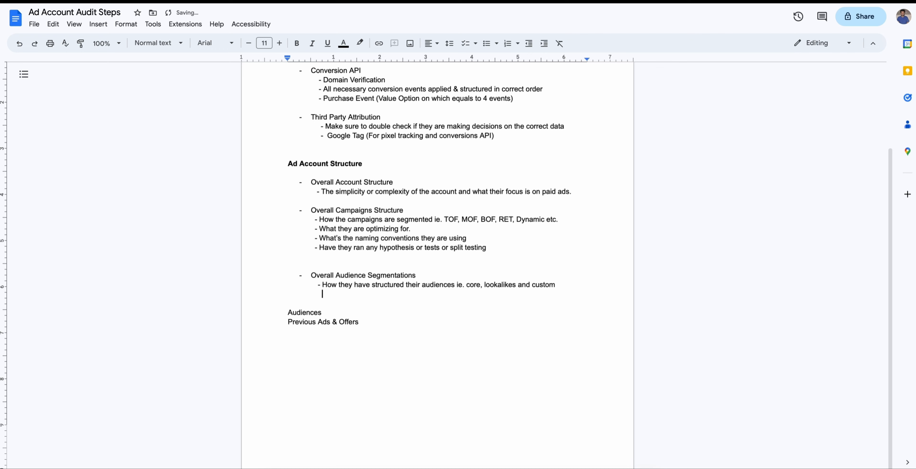
pyautogui.press('BackSpace')
pyautogui.press('BackSpace')
pyautogui.press('BackSpace')
pyautogui.write('-')
pyautogui.press('BackSpace')
pyautogui.write('- How they are testing n')
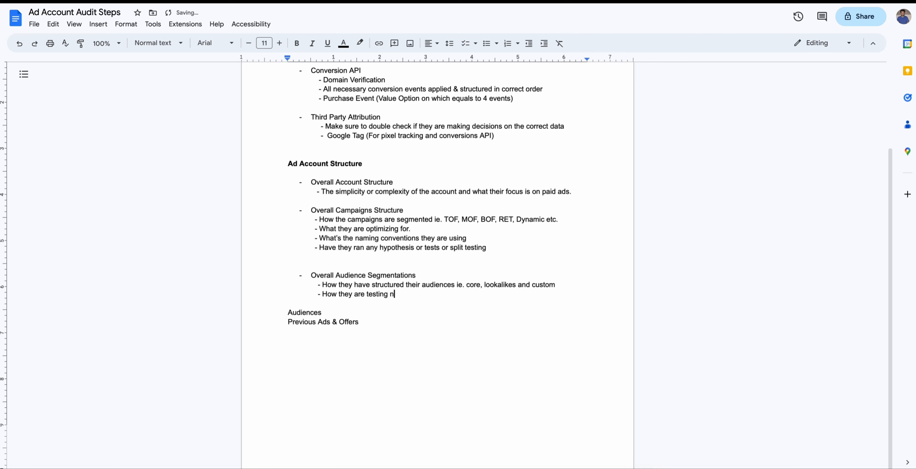
pyautogui.write('ew audiences and how relev')
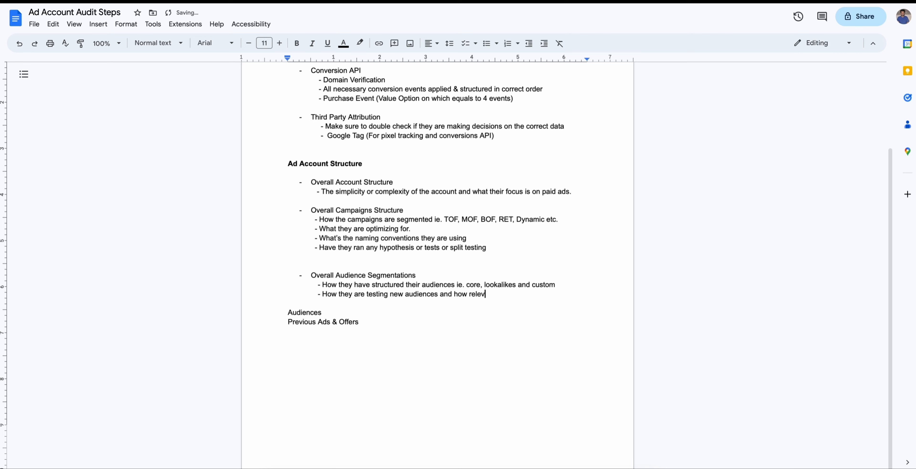
pyautogui.write('ant they are')
# - Add the sub-line "- Do they have any idea about or are they going blindly ie. spraying the air" under Overall Audience Segmentations
pyautogui.press('Return')
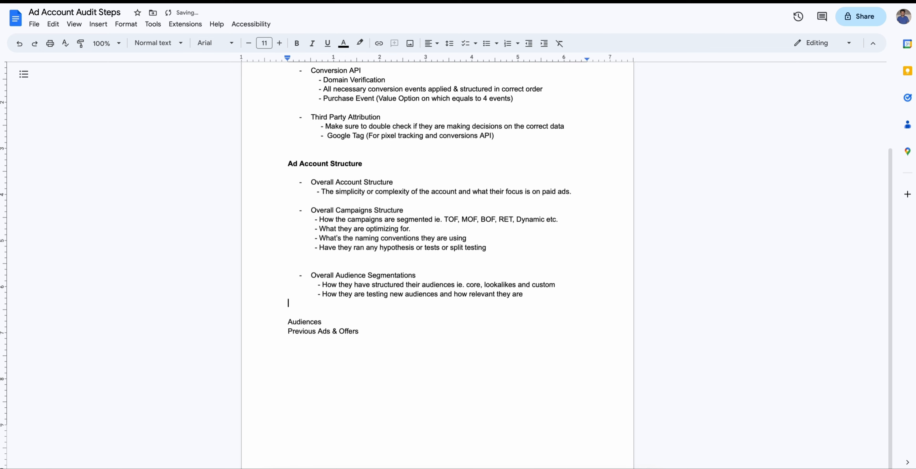
pyautogui.press('BackSpace')
pyautogui.press('Return')
pyautogui.write('- Do they have any id')
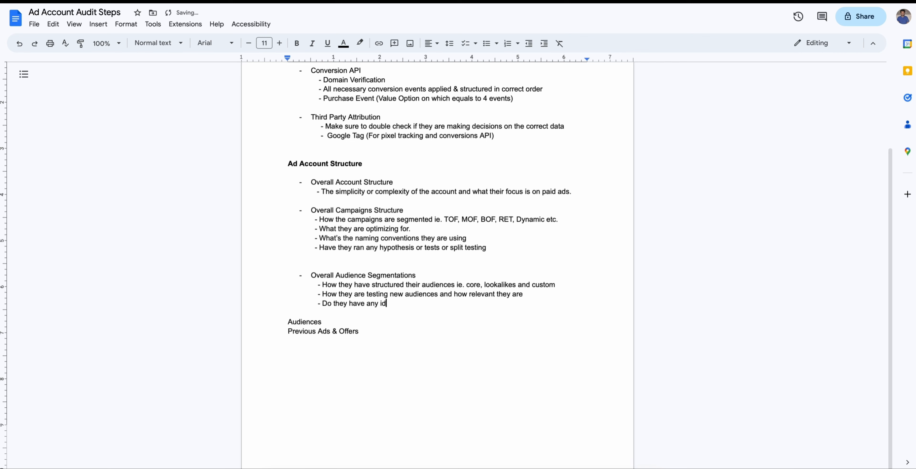
pyautogui.write('ea about or are they going blindly')
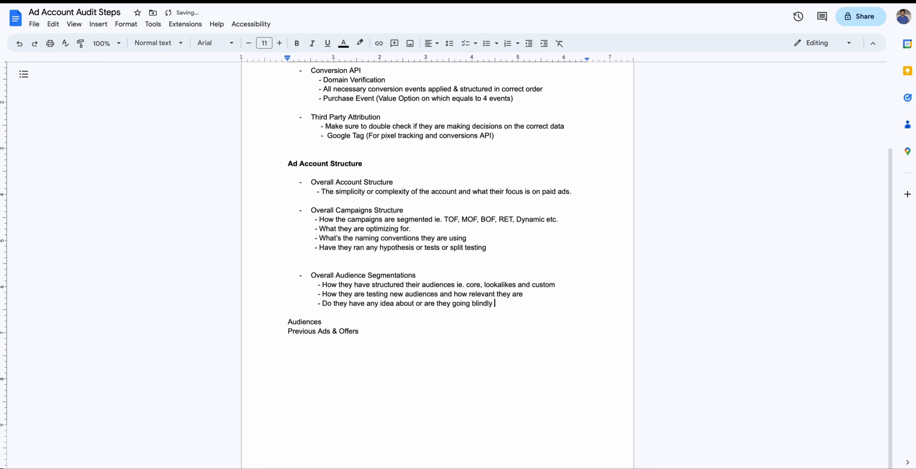
pyautogui.write('spraying the air')
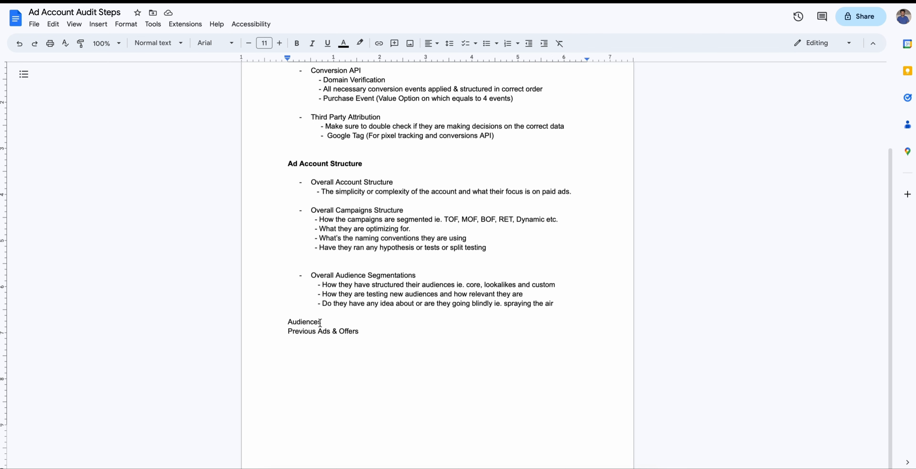
# - Delete the "Audiences" line and leave two empty lines above "Previous Ads & Offers"
pyautogui.moveTo(325, 323); pyautogui.dragTo(288, 321)
pyautogui.press('BackSpace')
pyautogui.press('BackSpace')
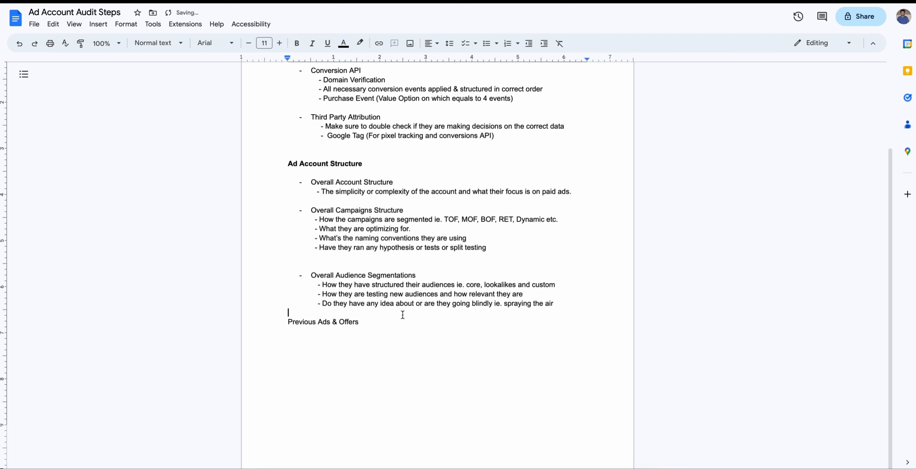
pyautogui.press('Return')
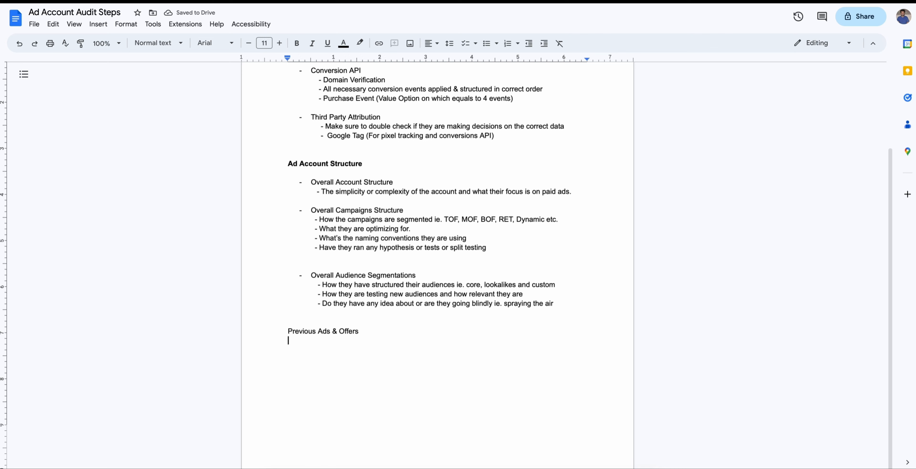
# - Format the "Previous Ads & Offers" line as a dash-bulleted item
pyautogui.hotkey('ctrl', 'space')
pyautogui.hotkey('ctrl', 'space')
pyautogui.press('Down')
pyautogui.write('-')
pyautogui.press('Down')
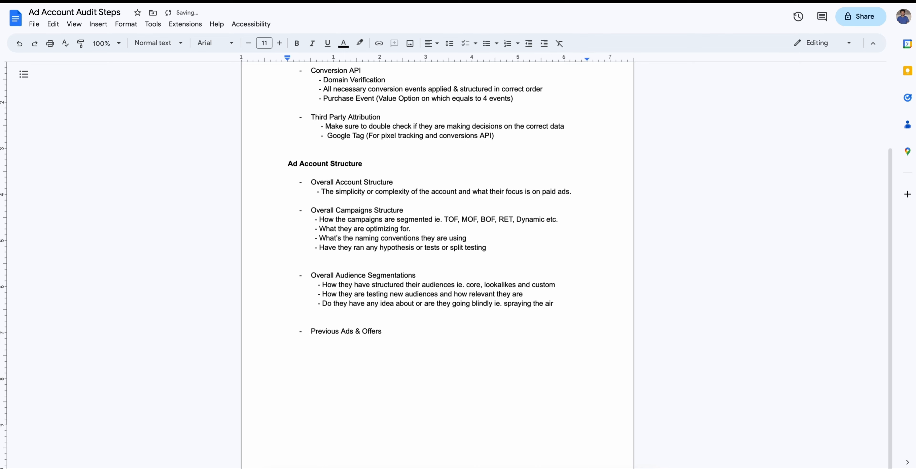
# - Under Previous Ads & Offers, add "- What type of offers they ran or running" and "- What type of creative assets they were running"
pyautogui.press('Tab')
pyautogui.write('- What type of offers the')
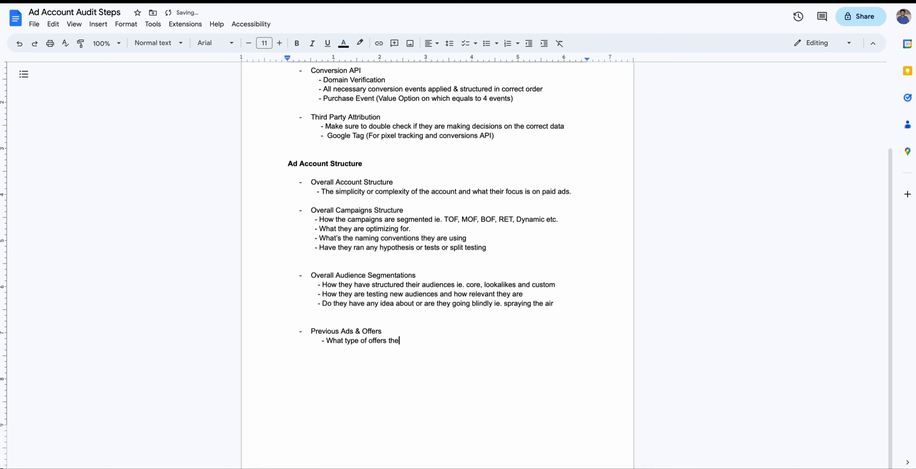
pyautogui.write('y ran or running')
pyautogui.press('Return')
pyautogui.write('- What type of creative assets they were running')
pyautogui.press('Return')
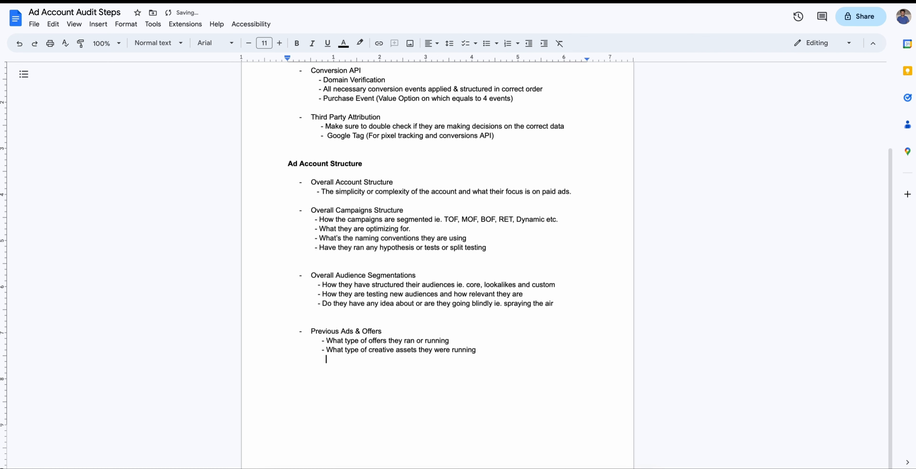
# - Add a third sub-line, "- Either are they following any specific frameworks while creative and testing new ads"
pyautogui.write('- Either are they following any spe')
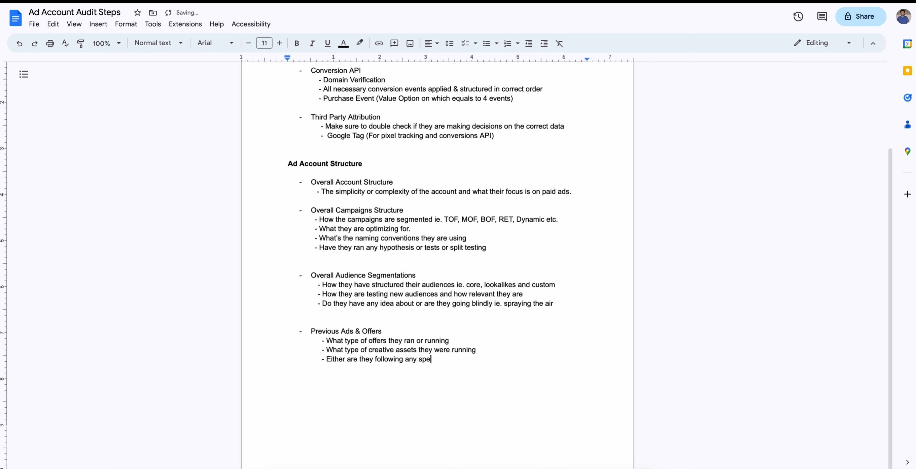
pyautogui.write('cific frameworks while creative and ')
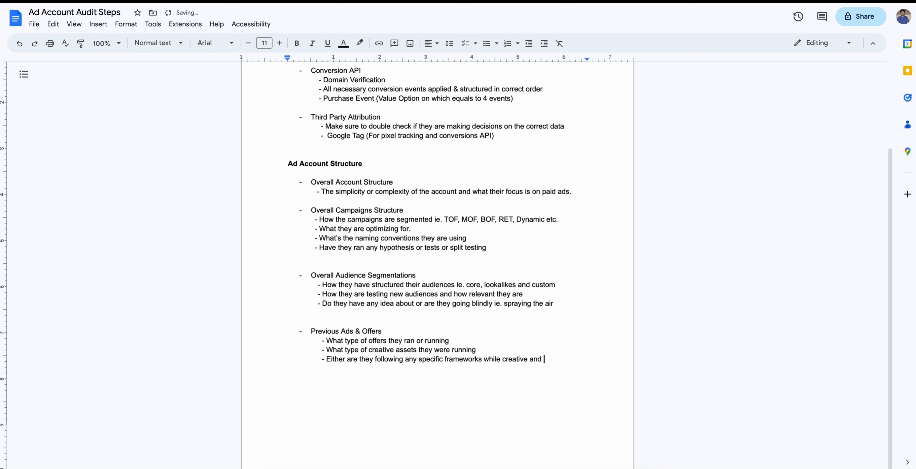
pyautogui.write('testing new ads')
pyautogui.press('BackSpace')
pyautogui.press('BackSpace')
pyautogui.press('BackSpace')
pyautogui.write('ads')
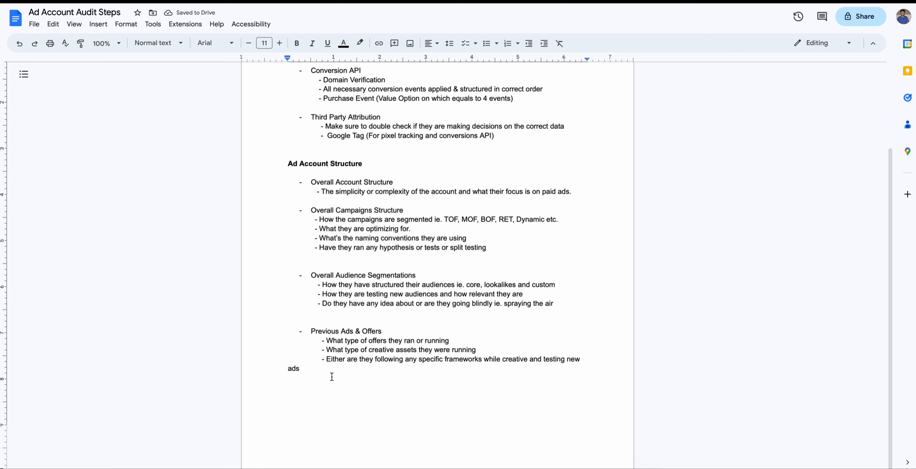
# - Shorten the frameworks sub-line so that it ends "while creative & testing new ads", and start an unindented line below it
pyautogui.press('BackSpace')
pyautogui.press('BackSpace')
pyautogui.press('BackSpace')
pyautogui.press('BackSpace')
pyautogui.press('BackSpace')
pyautogui.press('Left')
pyautogui.press('Left')
pyautogui.press('Left')
pyautogui.press('Left')
pyautogui.press('Left')
pyautogui.press('Left')
pyautogui.press('Left')
pyautogui.press('Left')
pyautogui.press('Left')
pyautogui.press('Left')
pyautogui.press('Left')
pyautogui.press('Left')
pyautogui.press('Delete')
pyautogui.press('BackSpace')
pyautogui.press('BackSpace')
pyautogui.write('&')
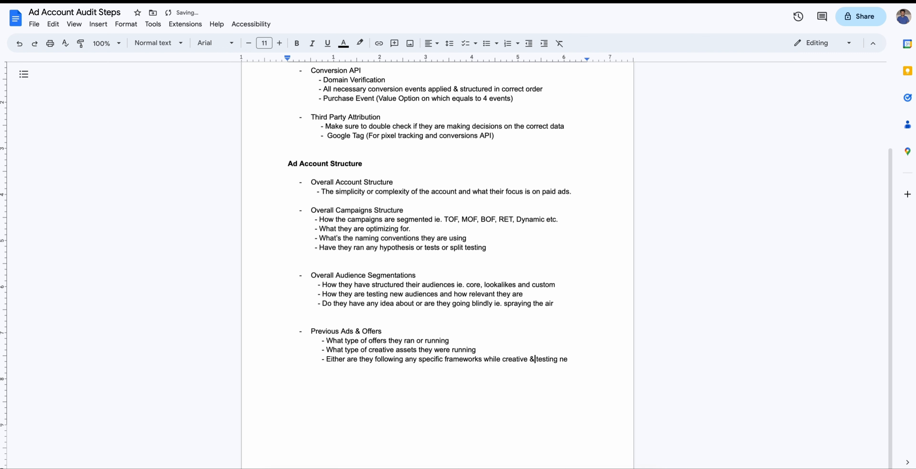
pyautogui.press('End')
pyautogui.write('ew')
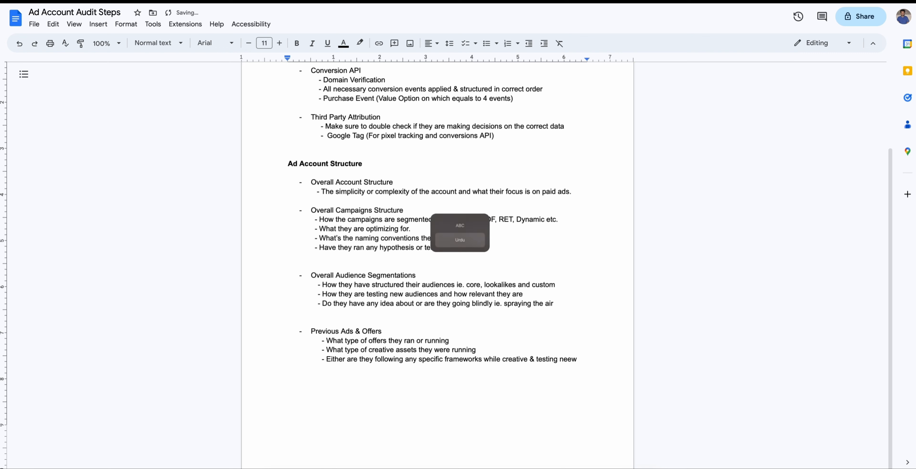
pyautogui.press('BackSpace')
pyautogui.press('BackSpace')
pyautogui.write('ز')
pyautogui.press('BackSpace')
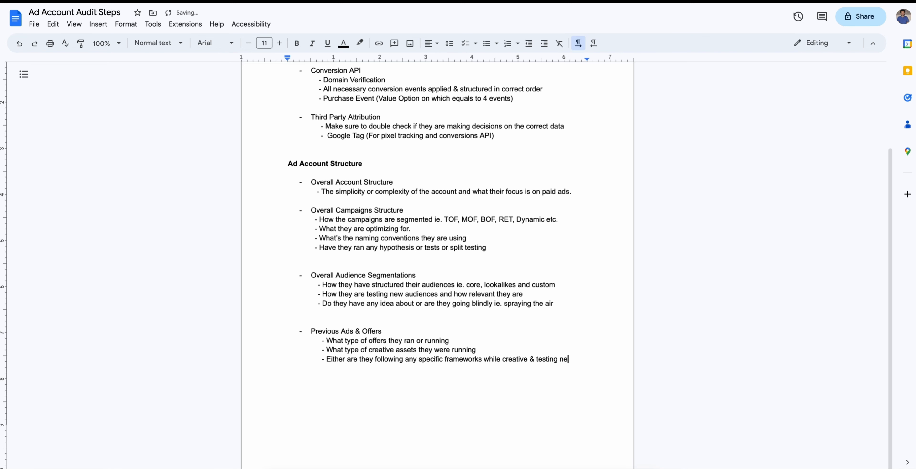
pyautogui.hotkey('ctrl', 'space')
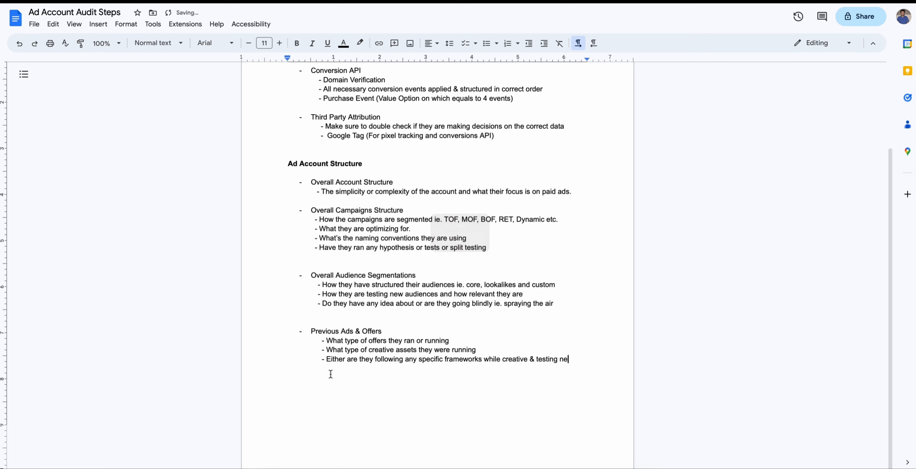
pyautogui.write('w ads')
pyautogui.press('Return')
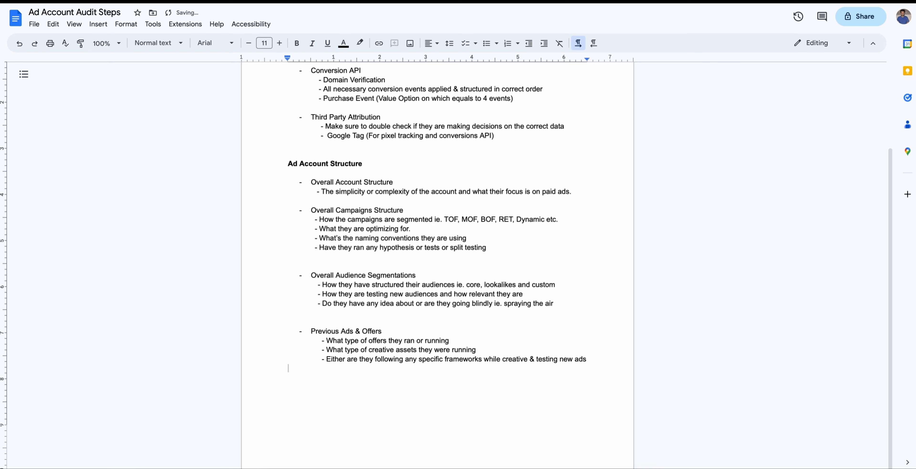
pyautogui.press('Return')
pyautogui.write('Teh')
pyautogui.press('BackSpace')
pyautogui.press('BackSpace')
pyautogui.write('he rest is')
pyautogui.press('BackSpace')
pyautogui.press('BackSpace')
pyautogui.press('BackSpace')
pyautogui.press('BackSpace')
pyautogui.press('BackSpace')
pyautogui.press('BackSpace')
pyautogui.press('BackSpace')
pyautogui.press('BackSpace')
pyautogui.press('BackSpace')
pyautogui.press('BackSpace')
pyautogui.press('BackSpace')
pyautogui.press('BackSpace')
# - Turn "Overall Audience Segmentations" into a bold heading aligned with the margin by removing its dash bullet and indent
pyautogui.scroll(3, 313, 322)
pyautogui.scroll(-3, 312, 323)
pyautogui.scroll(1, 307, 355)
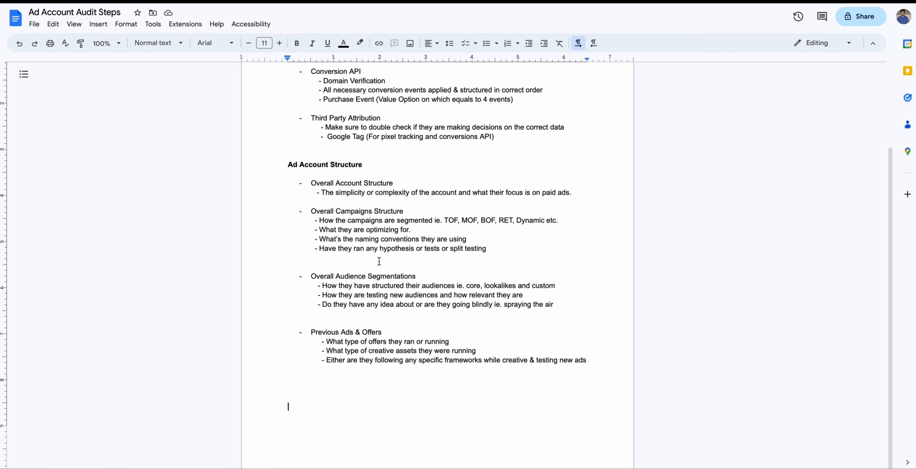
pyautogui.moveTo(416, 277); pyautogui.dragTo(333, 278)
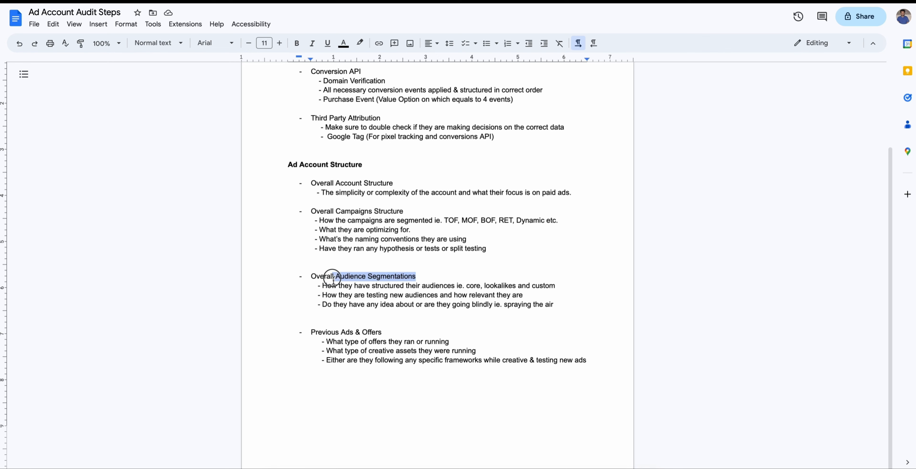
pyautogui.click(312, 278)
pyautogui.press('BackSpace')
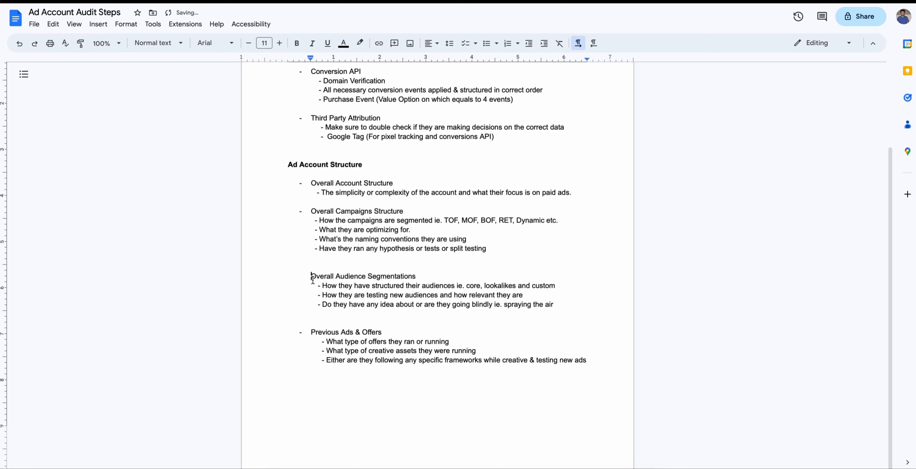
pyautogui.press('BackSpace')
pyautogui.click(392, 276)
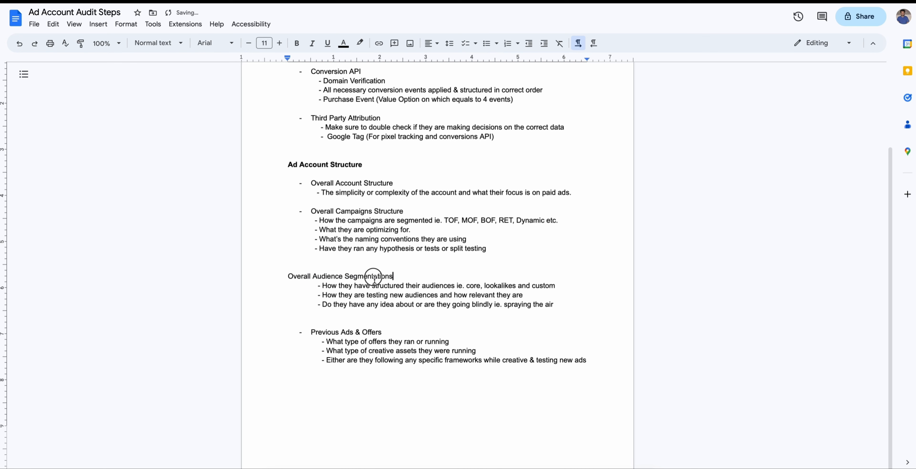
pyautogui.moveTo(374, 279); pyautogui.dragTo(285, 280)
pyautogui.hotkey('ctrl', 'b')
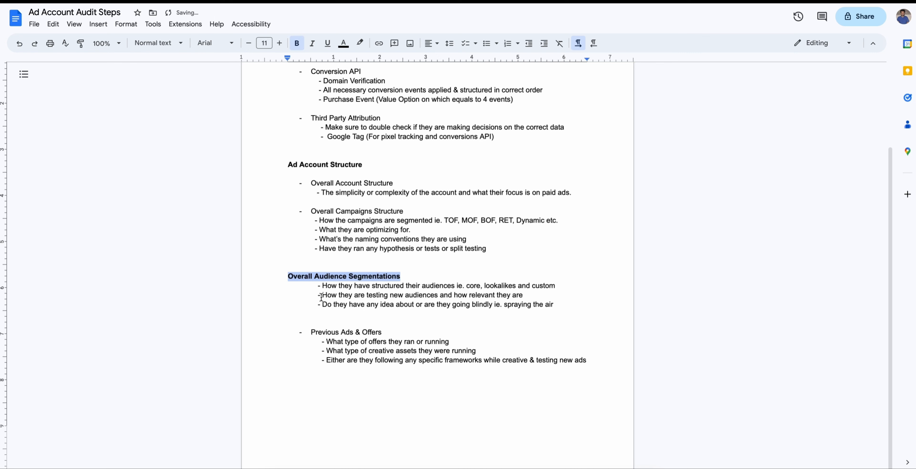
# - Turn "Previous Ads & Offers" into a bold heading aligned with the margin by removing its dash bullet and indent
pyautogui.click(309, 335)
pyautogui.press('BackSpace')
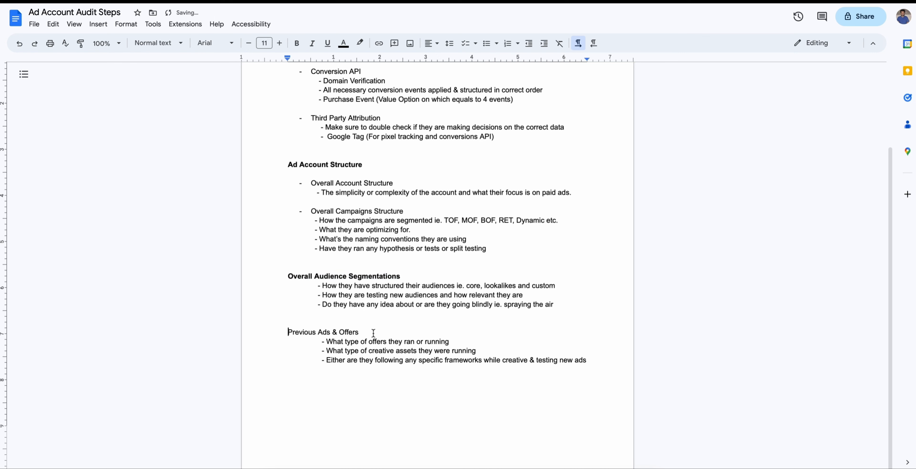
pyautogui.moveTo(373, 332); pyautogui.dragTo(288, 334)
pyautogui.hotkey('ctrl', 'b')
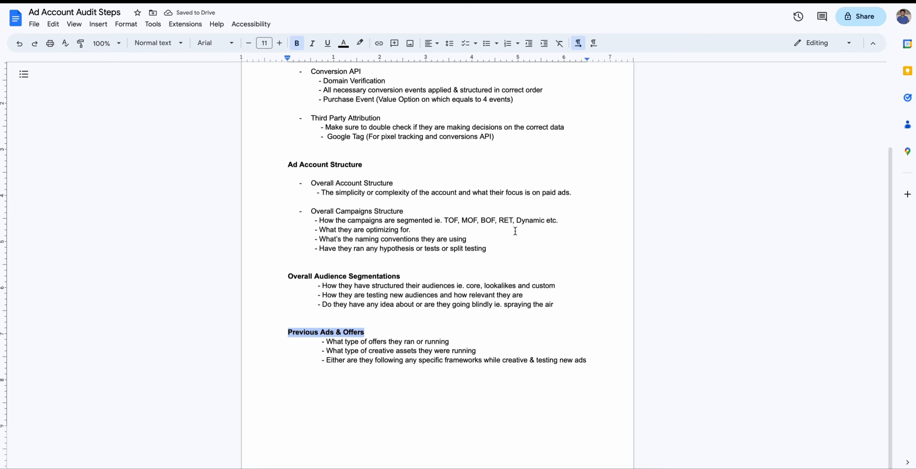
# - Under Overall Campaigns Structure, reword the optimizing sub-line to "- What they are optimizing & types of campaigns"
pyautogui.click(436, 237)
pyautogui.press('Up')
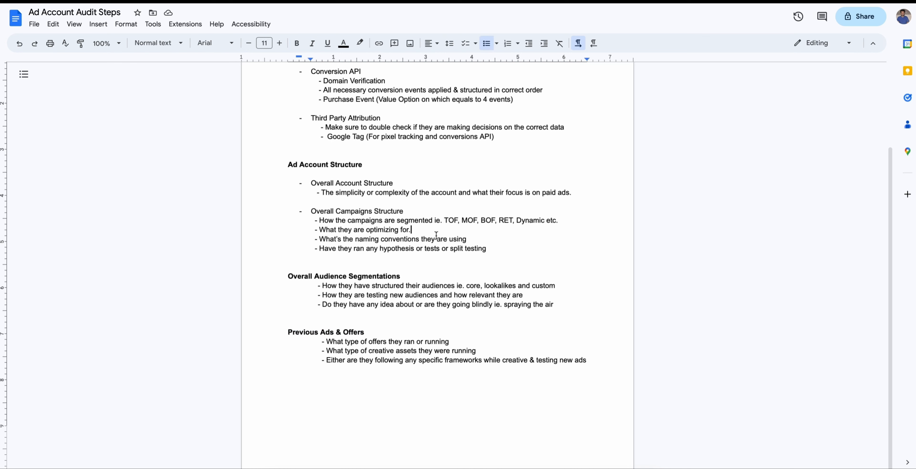
pyautogui.press('BackSpace')
pyautogui.press('BackSpace')
pyautogui.press('BackSpace')
pyautogui.press('BackSpace')
pyautogui.write('& type o')
pyautogui.press('BackSpace')
pyautogui.press('BackSpace')
pyautogui.write('s of campaigs')
pyautogui.press('BackSpace')
pyautogui.write('ns')
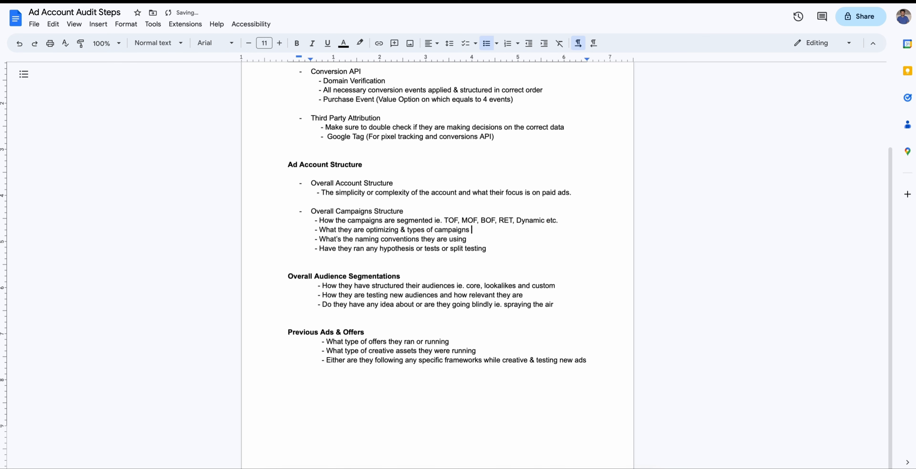
pyautogui.click(314, 398)
pyautogui.press('Return')
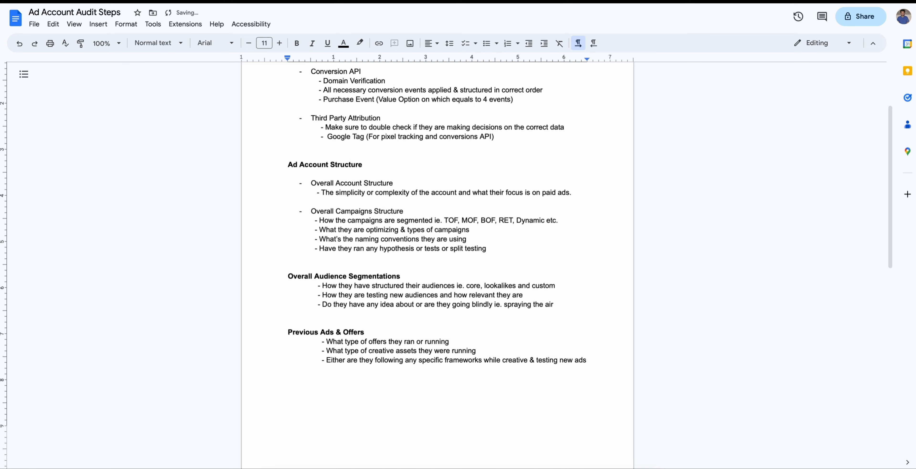
pyautogui.write('Its')
pyautogui.press('BackSpace')
pyautogui.press('BackSpace')
pyautogui.press('BackSpace')
pyautogui.press('BackSpace')
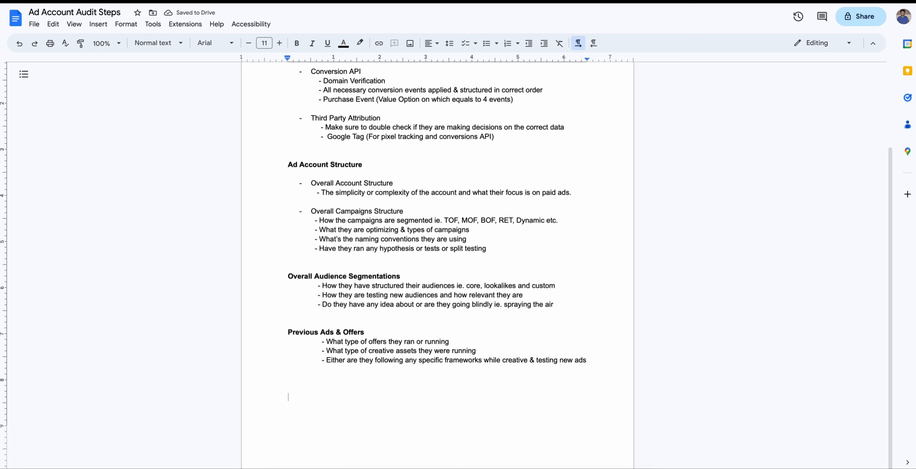
# - Insert a blank line between the Tracking heading and its first bullet
pyautogui.scroll(3, 350, 330)
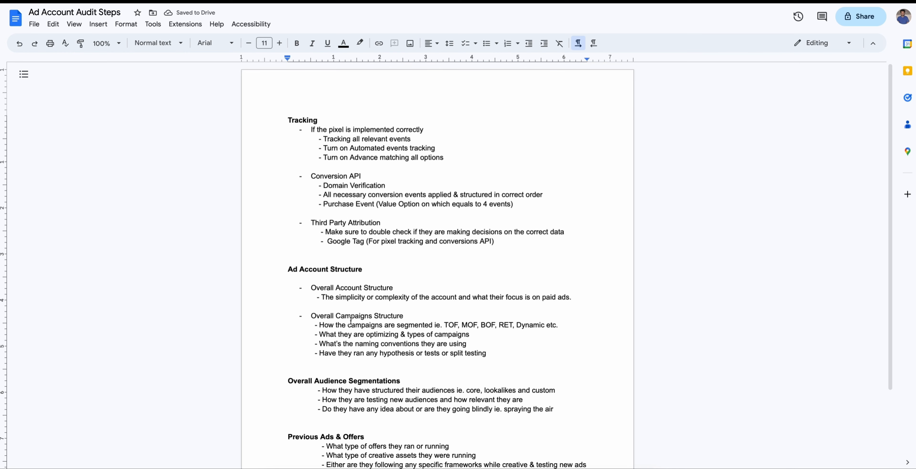
pyautogui.click(351, 119)
pyautogui.press('Return')
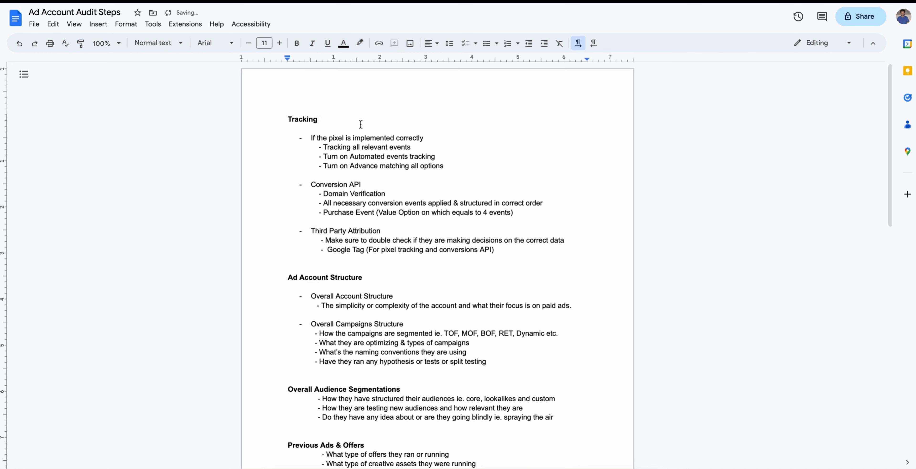
# - Below the Previous Ads & Offers section, add the line "CRO Check" followed by "- How their website is structured"
pyautogui.scroll(-7, 355, 117)
pyautogui.click(318, 239)
pyautogui.press('Return')
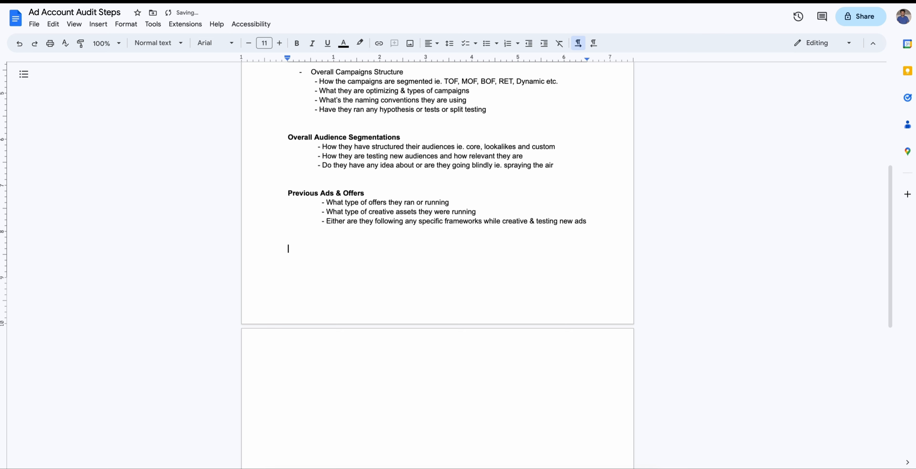
pyautogui.write('CRO Check')
pyautogui.press('Return')
pyautogui.write('- How they')
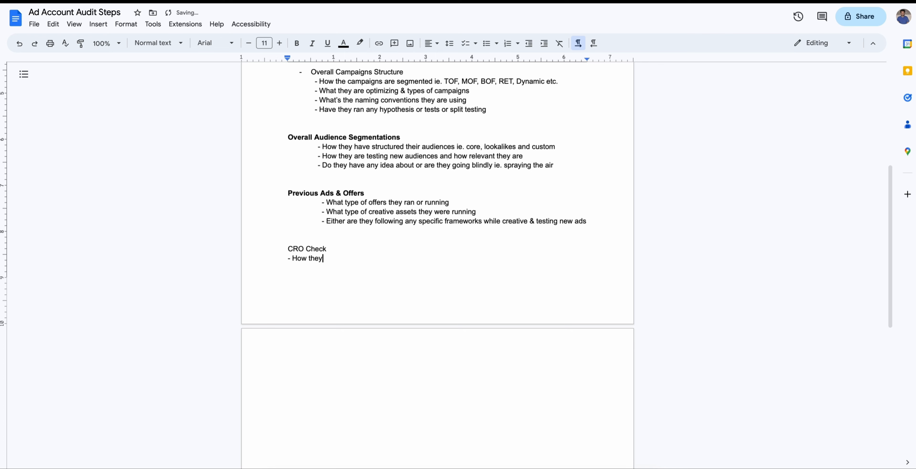
pyautogui.press('BackSpace')
pyautogui.write('ir web')
pyautogui.write('is structured')
# - Add the indented dash bullet "Website and Mobile user friendly" under the website structure line
pyautogui.press('Return')
pyautogui.write('- ')
pyautogui.write('Website and ')
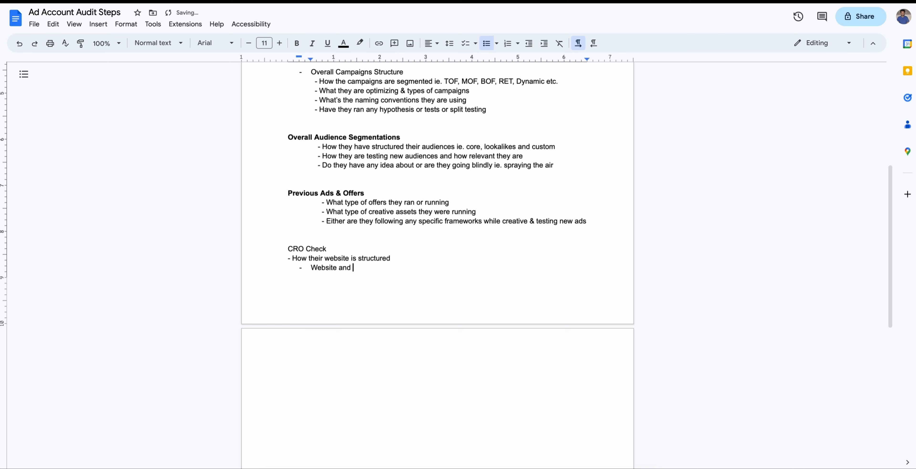
pyautogui.write('Mobile user friendly')
pyautogui.press('Return')
pyautogui.press('BackSpace')
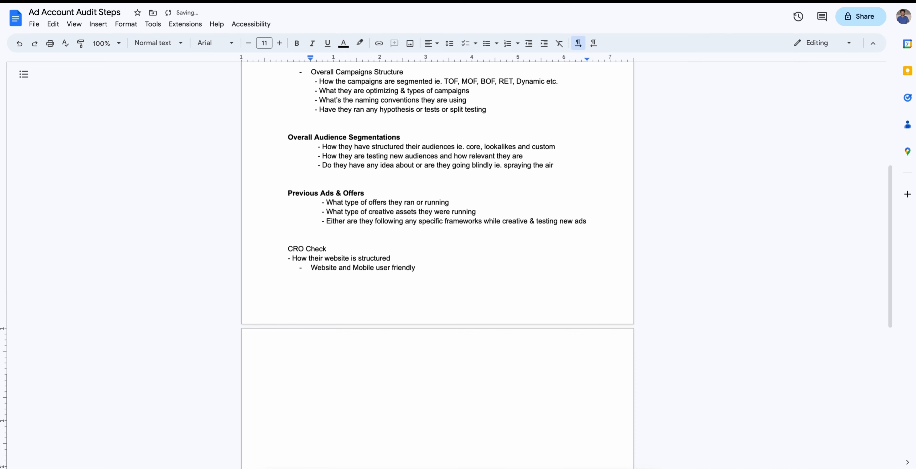
# - Insert blank lines above "CRO Check" so that the section starts on the second page
pyautogui.click(325, 234)
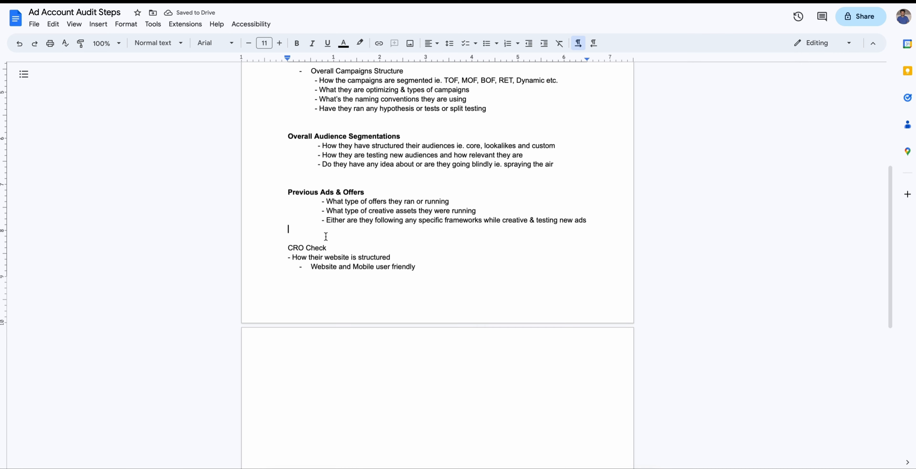
pyautogui.press('Return')
pyautogui.press('Return')
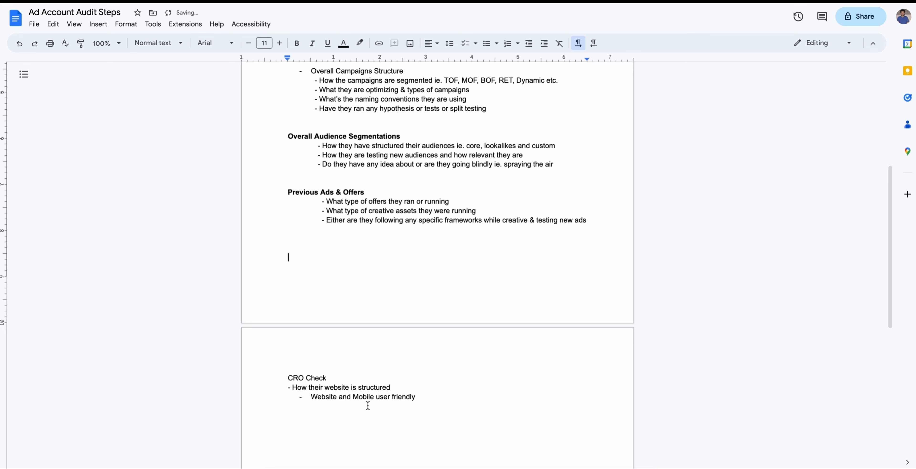
# - Add the dash bullet "Product Page:" directly below "Website and Mobile user friendly"
pyautogui.click(417, 397)
pyautogui.press('Return')
pyautogui.press('BackSpace')
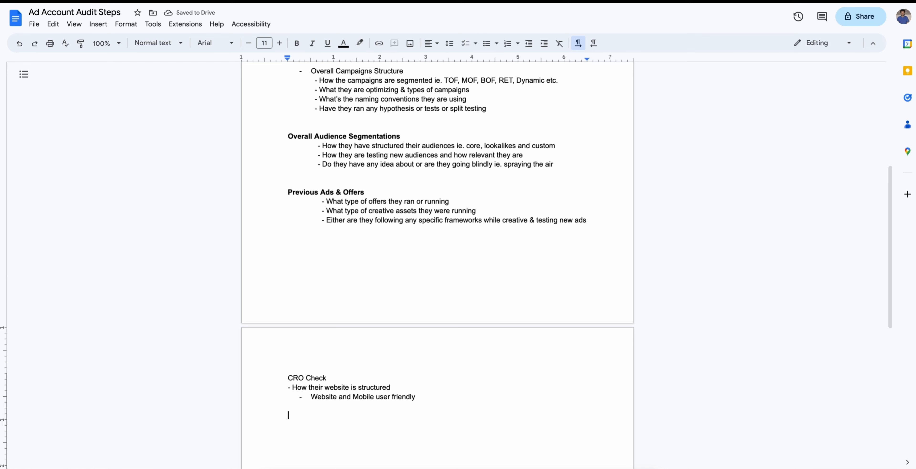
pyautogui.press('BackSpace')
pyautogui.press('Return')
pyautogui.write('Product Page')
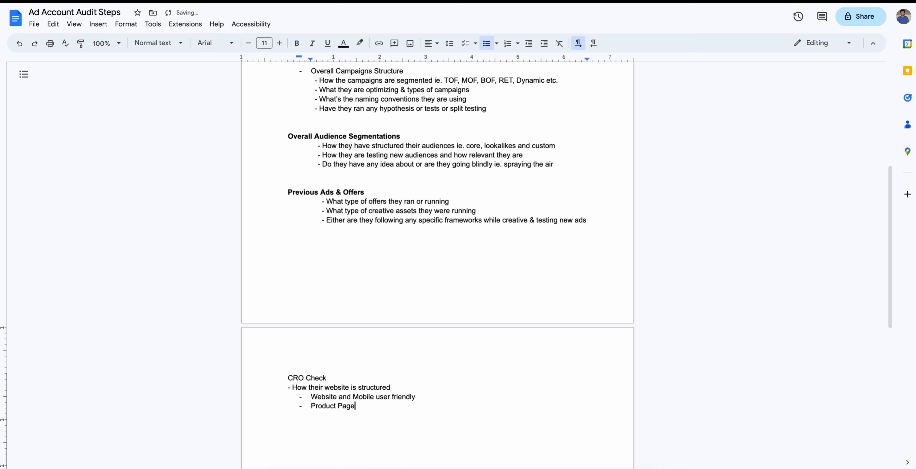
pyautogui.write(': Tes')
pyautogui.press('BackSpace')
pyautogui.press('BackSpace')
pyautogui.press('BackSpace')
pyautogui.press('BackSpace')
# - Under Product Page, add the sub-lines "- Images and it's quality", "- Any Videos" and "- Customer Rreview"
pyautogui.hotkey('shift', 'Return')
pyautogui.write("- Images and it's quality")
pyautogui.hotkey('shift', 'Return')
pyautogui.write('- Any Videos')
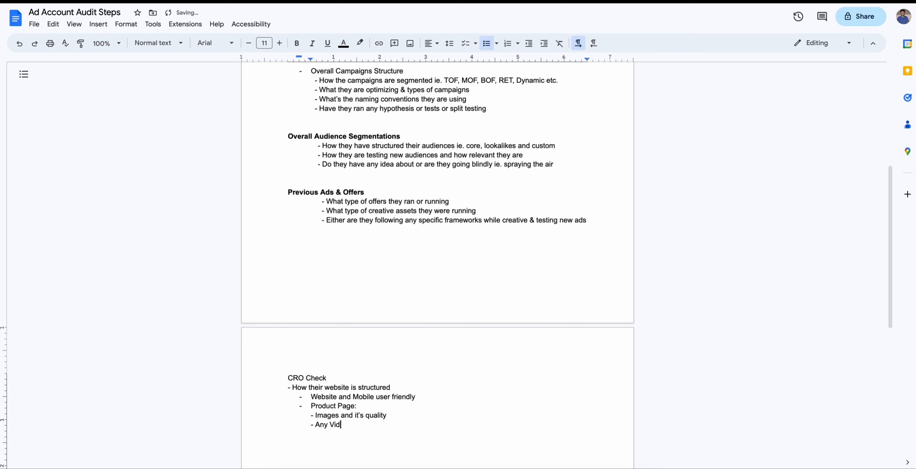
pyautogui.hotkey('shift', 'Return')
pyautogui.write('- Customer REview')
pyautogui.press('BackSpace')
pyautogui.press('BackSpace')
pyautogui.press('BackSpace')
pyautogui.press('BackSpace')
pyautogui.press('BackSpace')
pyautogui.write('review')
# - Add the sub-line "- Detailed explanation/demonstration of how their product provide results to customers" and correct "Rreview" to "Review" above it
pyautogui.press('Return')
pyautogui.write('- Any')
pyautogui.press('BackSpace')
pyautogui.press('BackSpace')
pyautogui.press('BackSpace')
pyautogui.press('BackSpace')
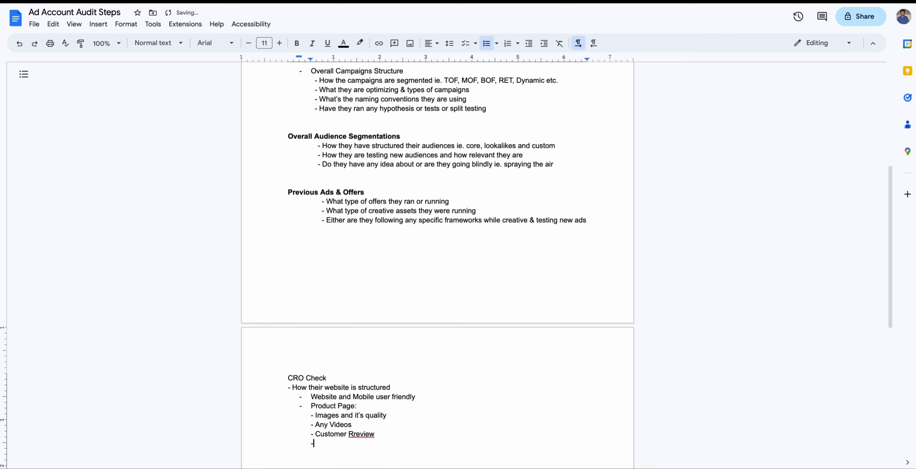
pyautogui.write('Detailed explanation of')
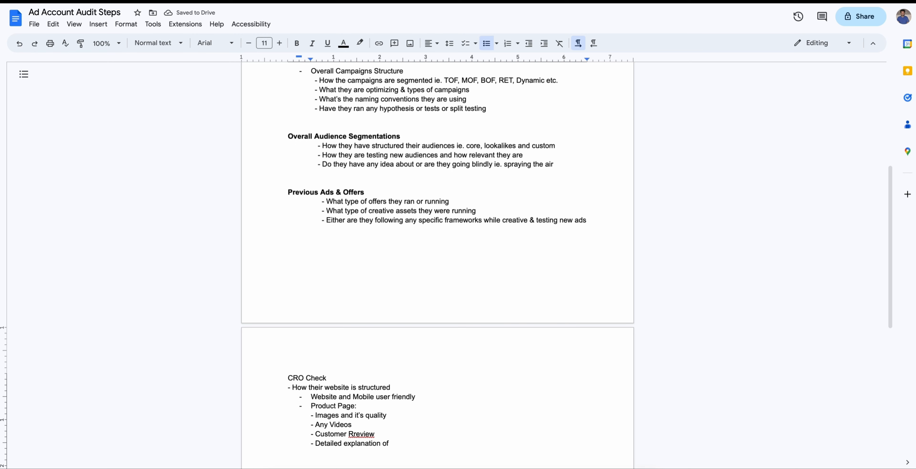
pyautogui.press('BackSpace')
pyautogui.press('BackSpace')
pyautogui.press('BackSpace')
pyautogui.press('BackSpace')
pyautogui.write('/demonstration of how their ')
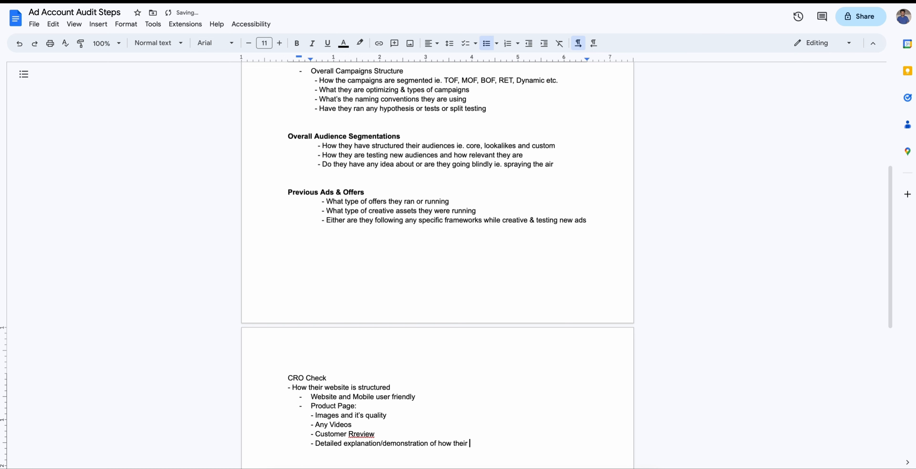
pyautogui.write('product provide results to customers')
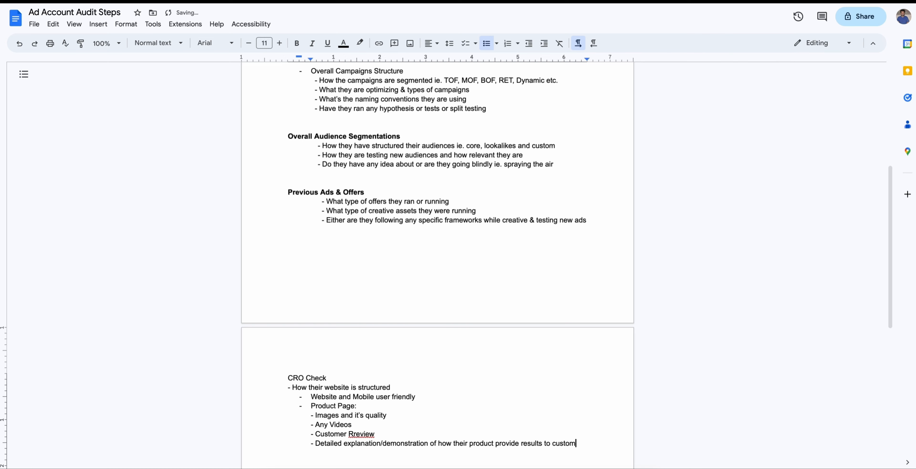
pyautogui.rightClick(353, 434)
pyautogui.click(383, 329)
# - Make the "CRO Check" heading bold, extend it with "(Conversion Rate Optimization)" and add a blank line below it
pyautogui.moveTo(336, 383); pyautogui.dragTo(281, 377)
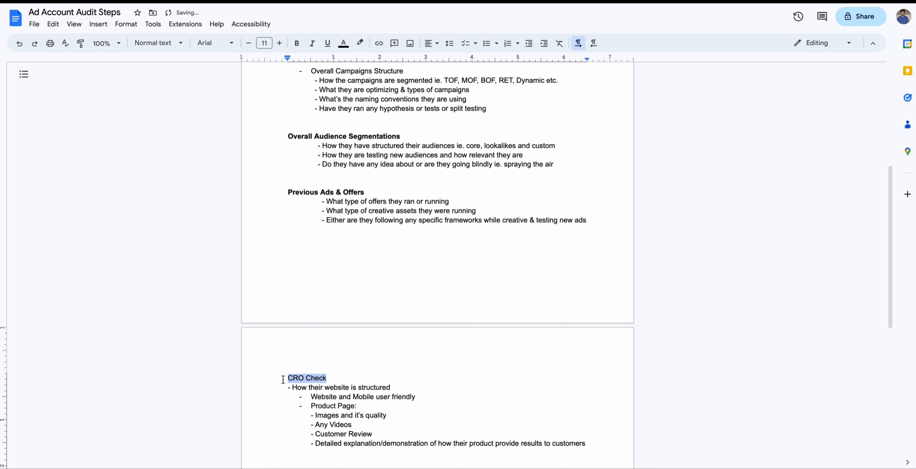
pyautogui.hotkey('ctrl', 'b')
pyautogui.click(330, 379)
pyautogui.write('(con')
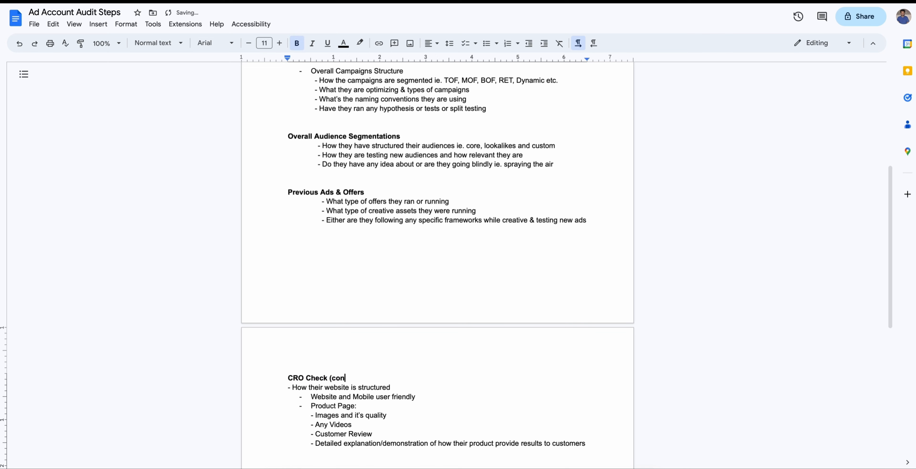
pyautogui.press('BackSpace')
pyautogui.press('BackSpace')
pyautogui.press('BackSpace')
pyautogui.write('Conversion Rate Optimi')
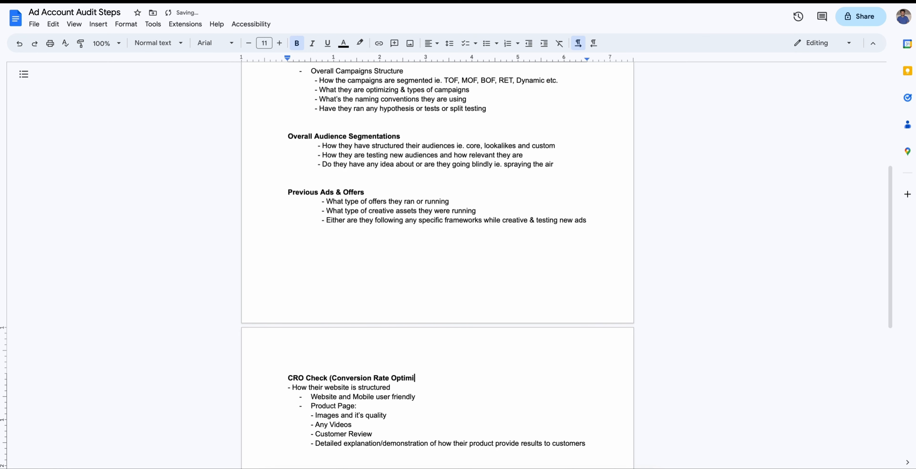
pyautogui.write('zation)')
pyautogui.press('Return')
# - End "- How their website is structured" with a colon and insert a blank line before its bullets
pyautogui.scroll(-4, 429, 390)
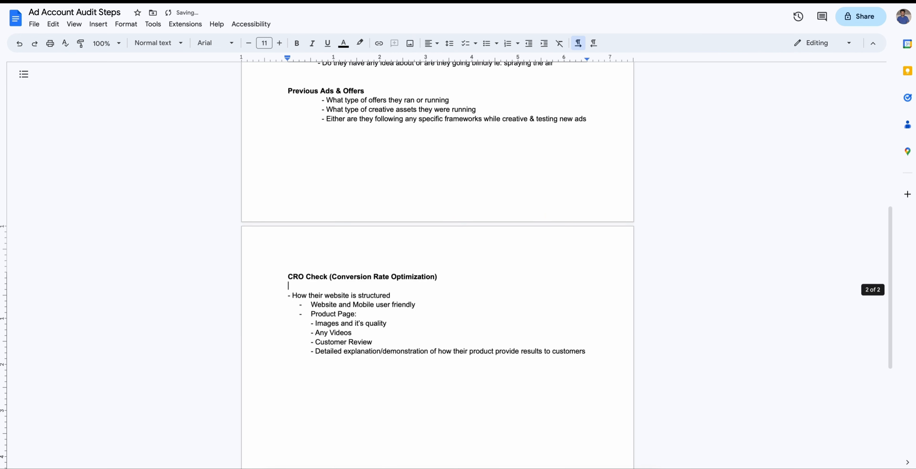
pyautogui.click(393, 364)
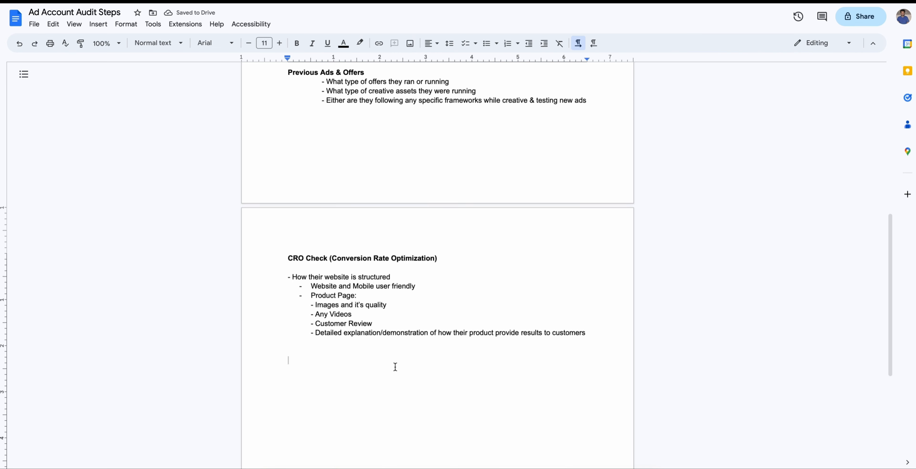
pyautogui.doubleClick(400, 281)
pyautogui.press('BackSpace')
pyautogui.press('BackSpace')
pyautogui.write(':')
pyautogui.press('Return')
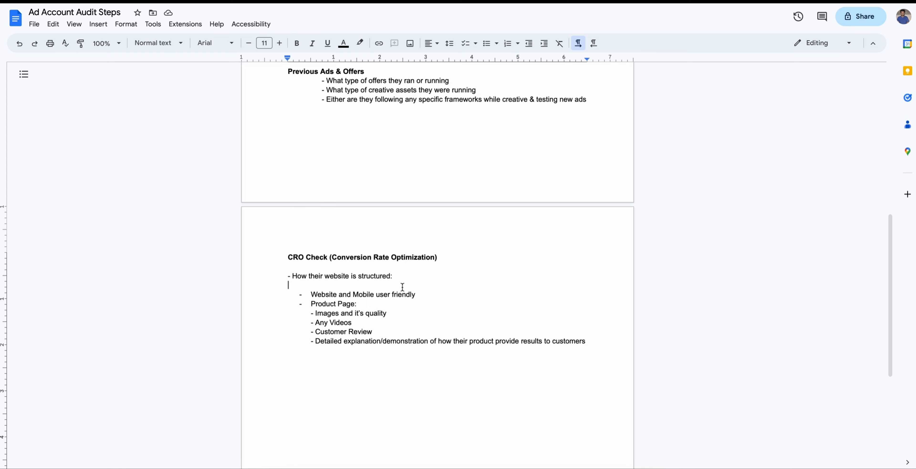
pyautogui.doubleClick(350, 358)
pyautogui.press('BackSpace')
# - Review the written outline from the Ad Account Structure notes through the end of the CRO Check section
pyautogui.scroll(4, 340, 361)
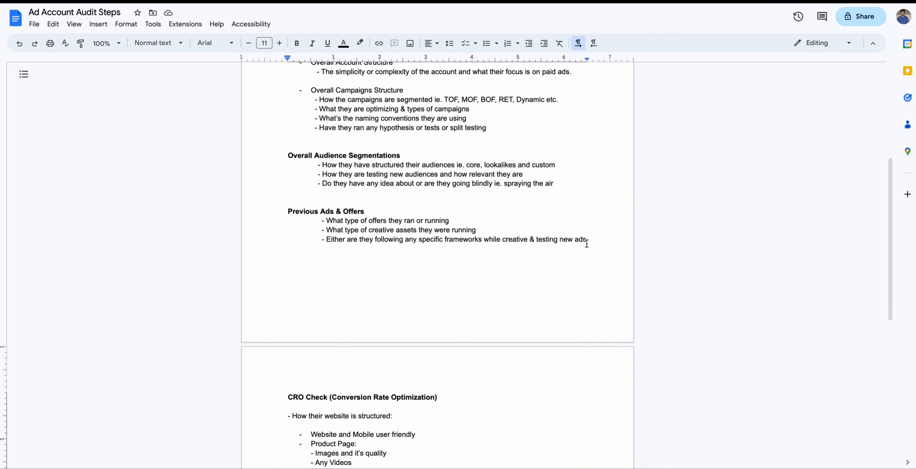
pyautogui.scroll(-11, 534, 289)
pyautogui.scroll(9, 534, 290)
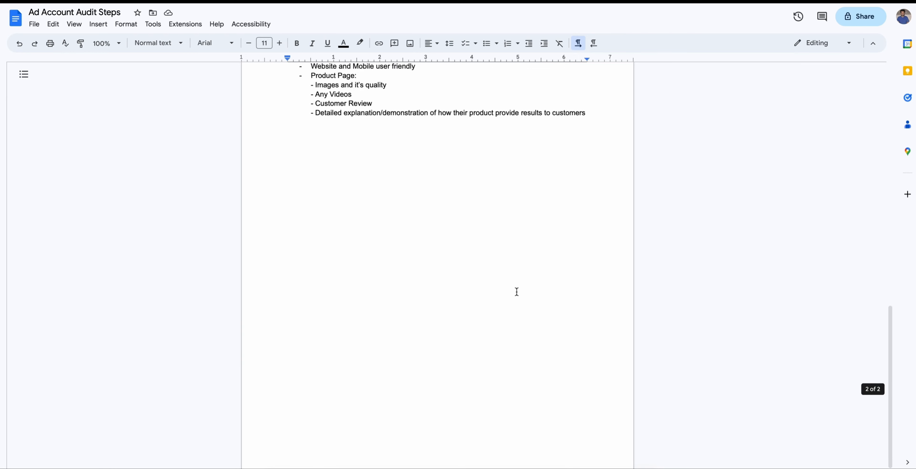
pyautogui.scroll(-9, 517, 291)
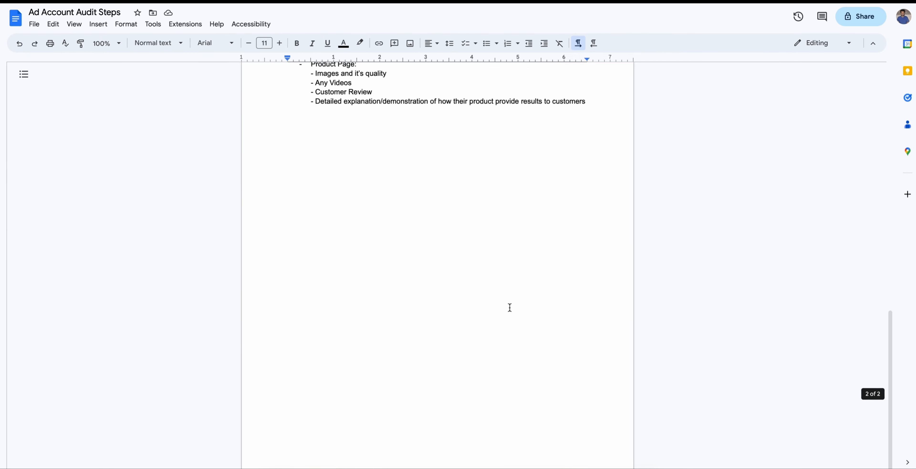
pyautogui.scroll(5, 509, 286)
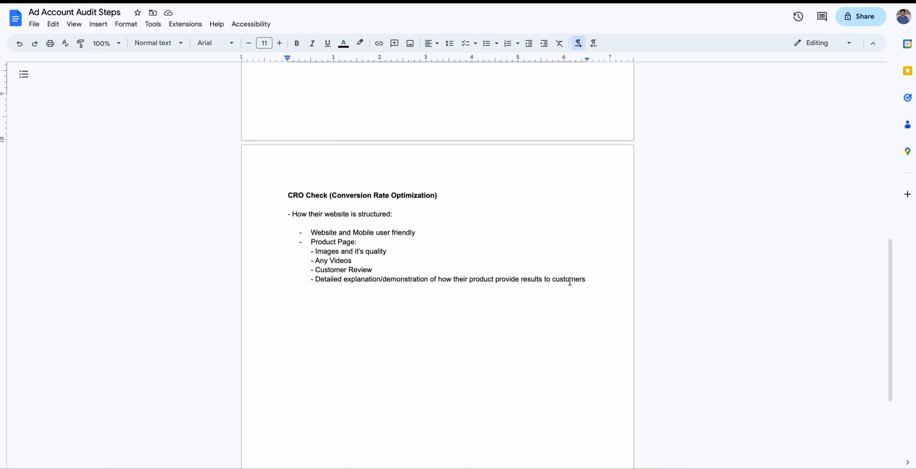
pyautogui.click(589, 279)
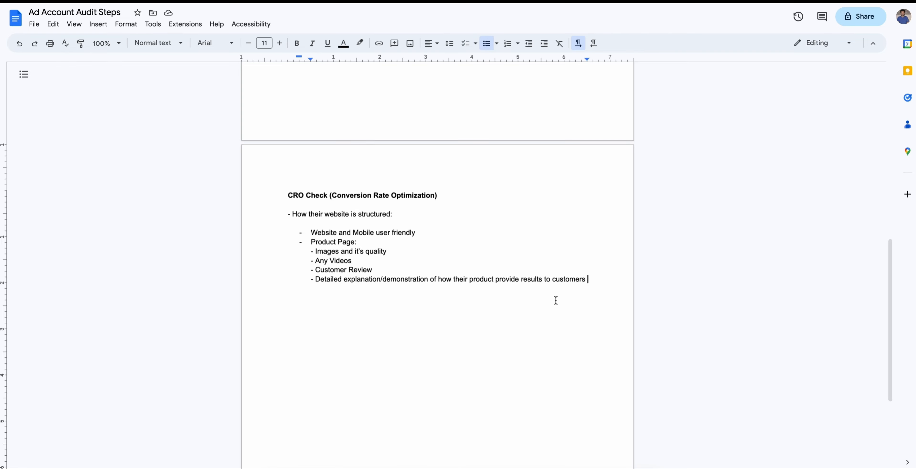
pyautogui.scroll(1, 495, 301)
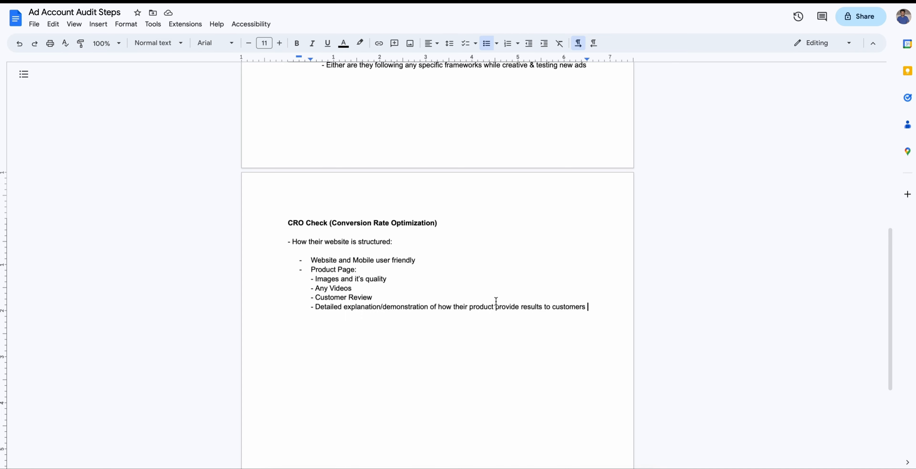
pyautogui.scroll(1, 511, 306)
pyautogui.scroll(2, 511, 306)
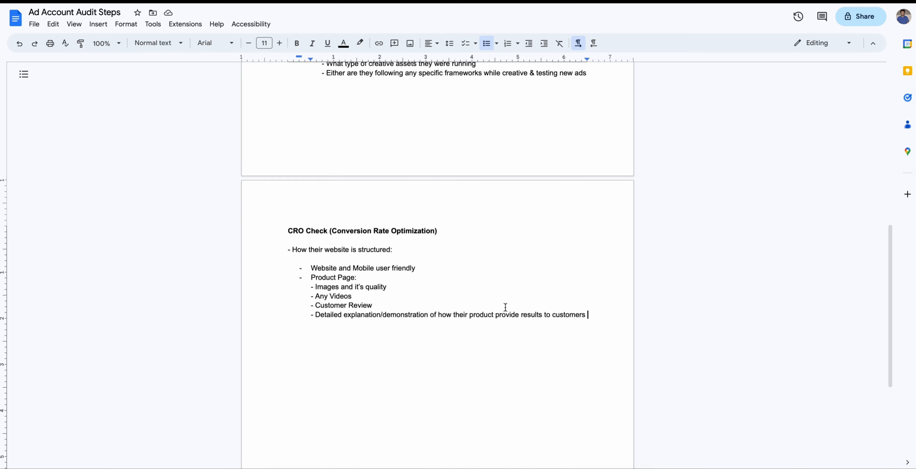
pyautogui.scroll(1, 499, 307)
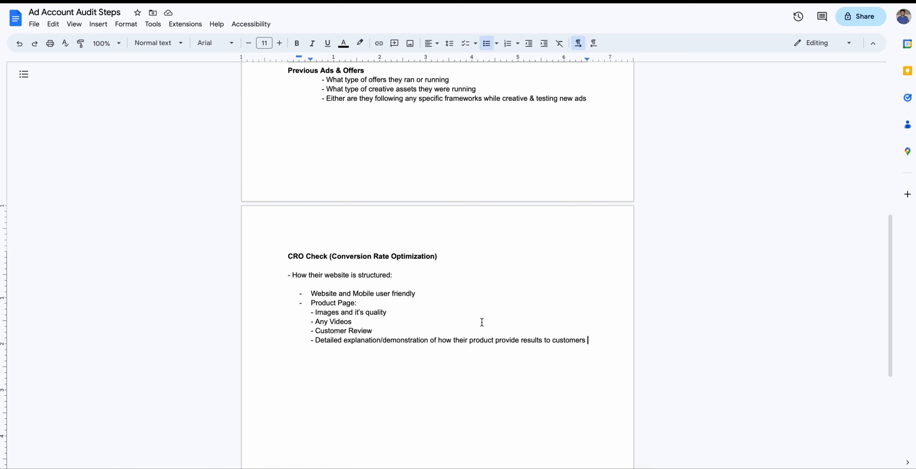
# - Review the outline's section headings from Tracking through Previous Ads & Offers and the CRO Check page
pyautogui.scroll(9, 482, 321)
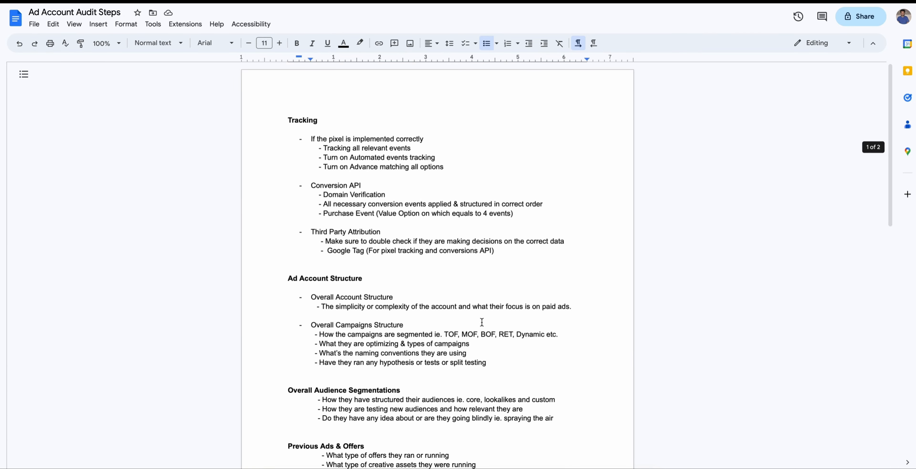
pyautogui.scroll(-16, 482, 321)
pyautogui.scroll(12, 452, 319)
pyautogui.scroll(5, 450, 309)
pyautogui.doubleClick(293, 120)
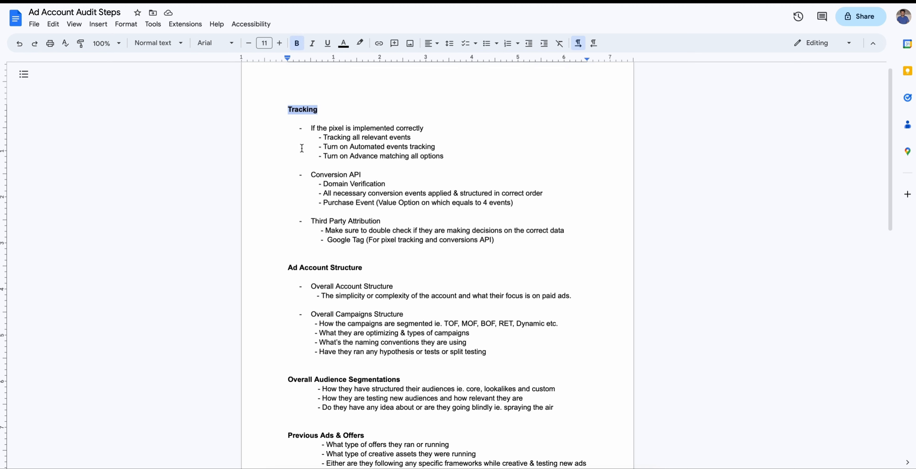
pyautogui.scroll(-3, 301, 147)
pyautogui.doubleClick(304, 160)
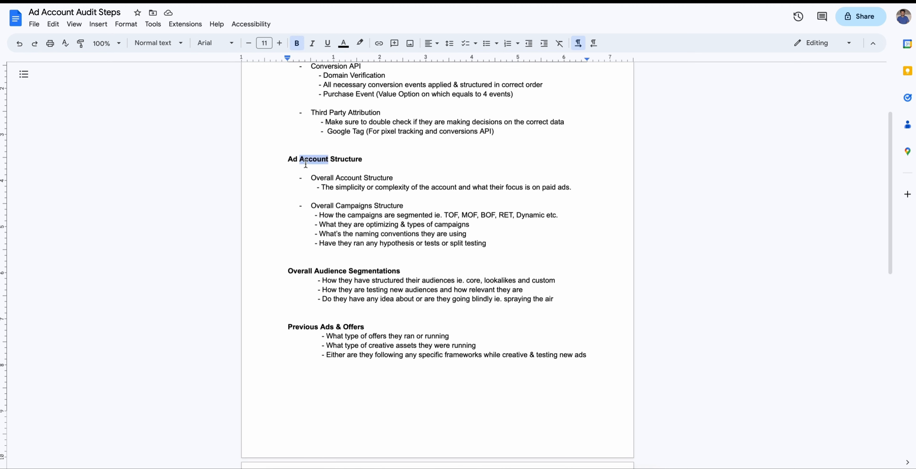
pyautogui.tripleClick(325, 280)
pyautogui.scroll(-3, 342, 324)
pyautogui.scroll(-3, 341, 323)
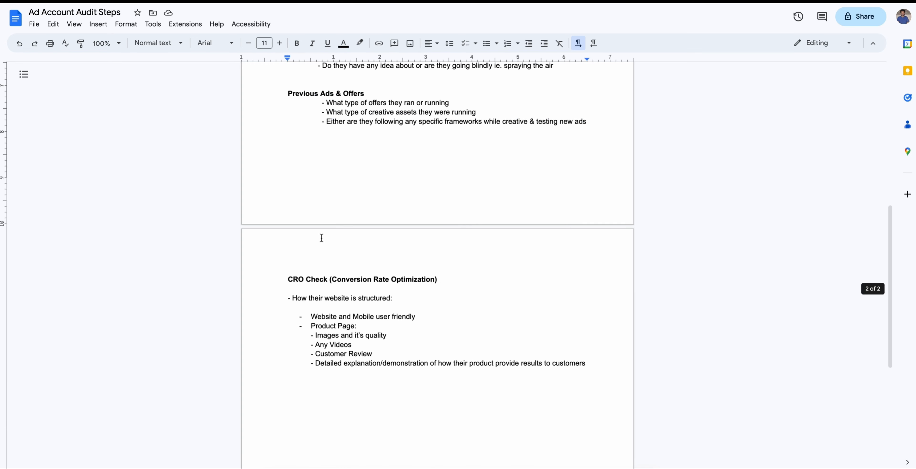
pyautogui.tripleClick(325, 94)
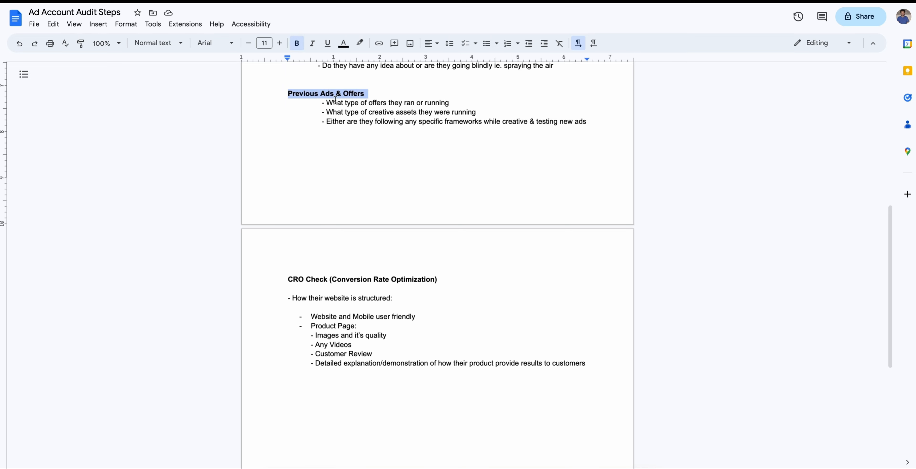
# - Add the line "- Quality check and Assurance if they are being compliant and following standards" at the end of Previous Ads & Offers
pyautogui.click(591, 121)
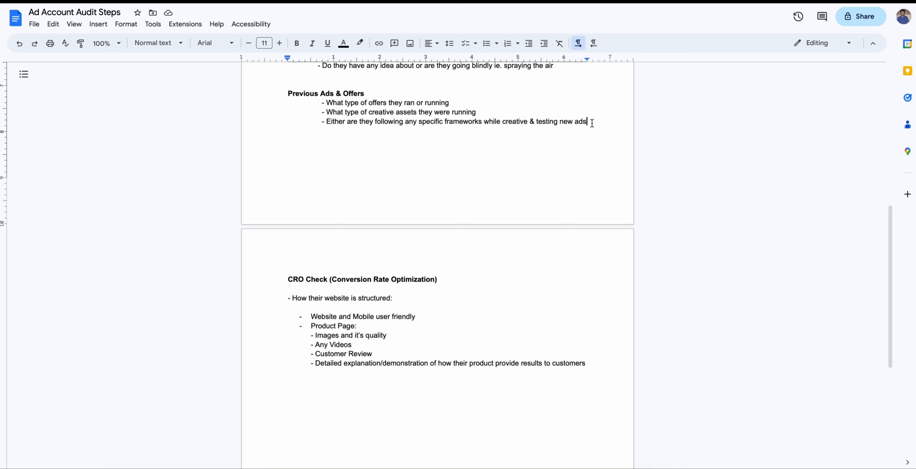
pyautogui.press('Return')
pyautogui.write('-')
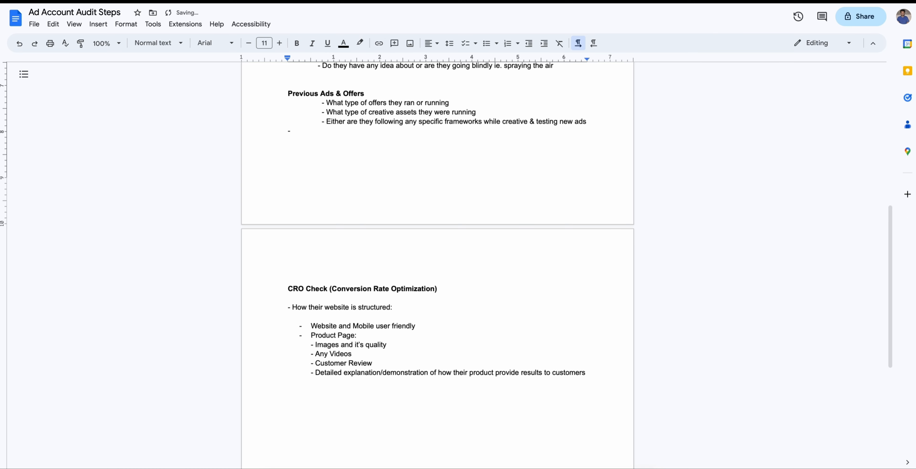
pyautogui.press('BackSpace')
pyautogui.write('- ')
pyautogui.write('Q')
pyautogui.write(' &')
pyautogui.press('BackSpace')
pyautogui.press('BackSpace')
pyautogui.write('ality check and Assurance ')
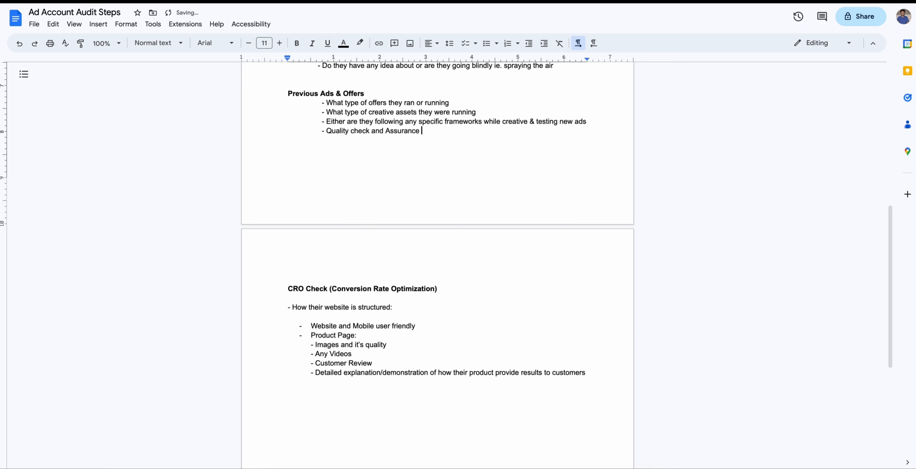
pyautogui.write('if they are being compliant and foll')
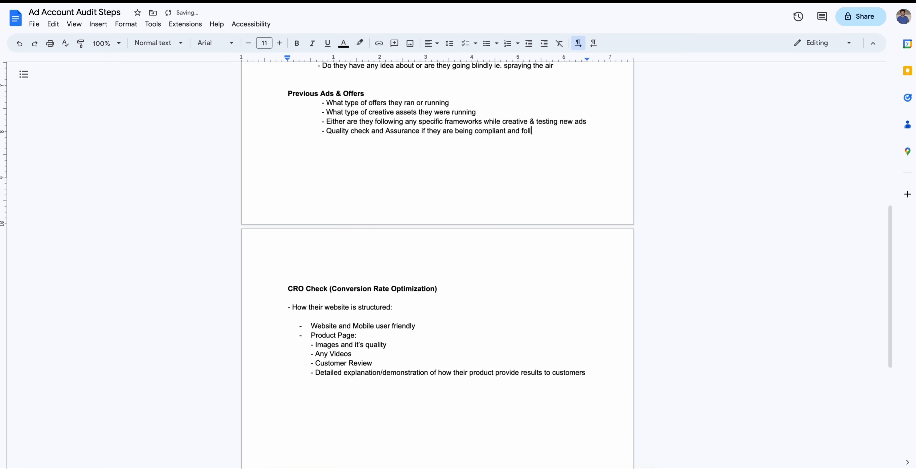
pyautogui.write('owing standards')
# - Review the document title and the whole Tracking section, from pixel implementation through Third Party Attribution
pyautogui.scroll(-4, 582, 132)
pyautogui.scroll(12, 567, 142)
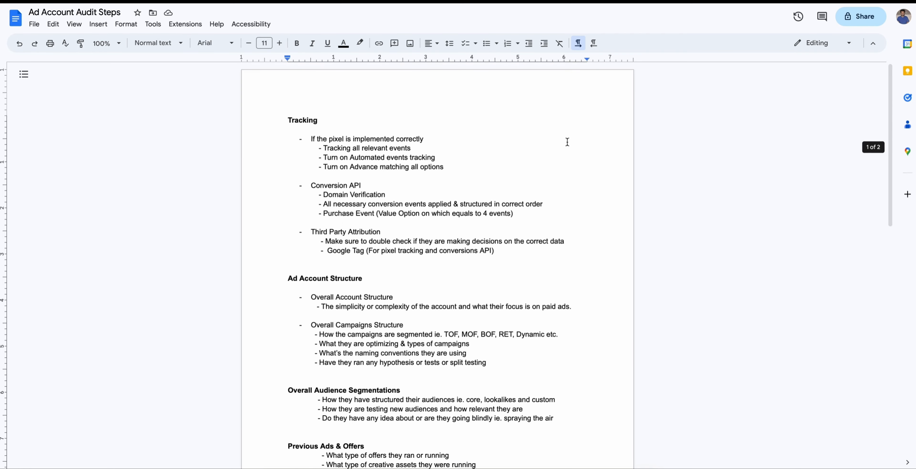
pyautogui.click(312, 123)
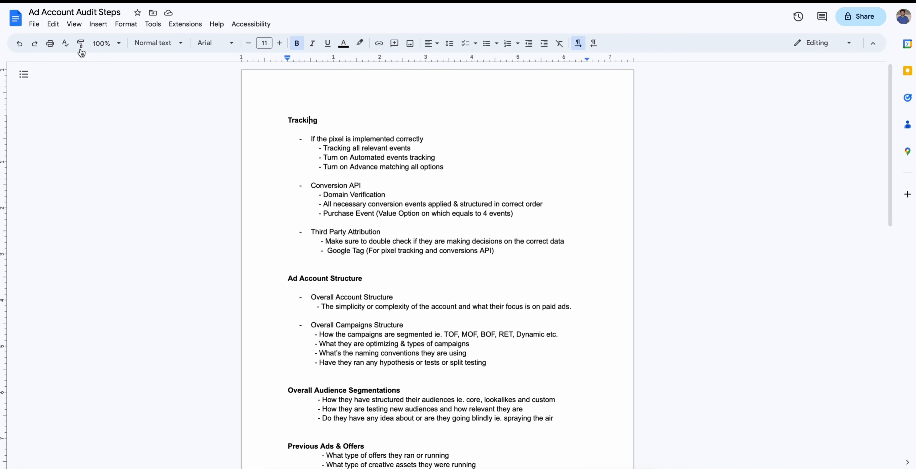
pyautogui.click(86, 14)
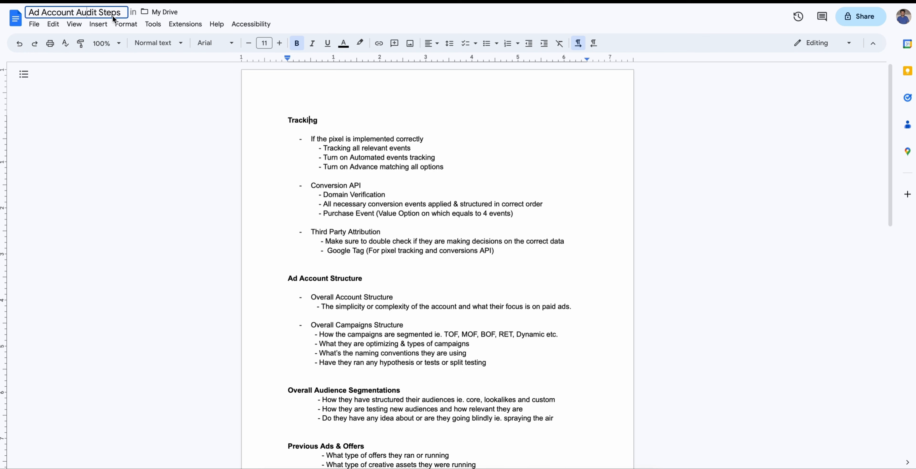
pyautogui.click(122, 14)
pyautogui.moveTo(122, 15); pyautogui.dragTo(27, 13)
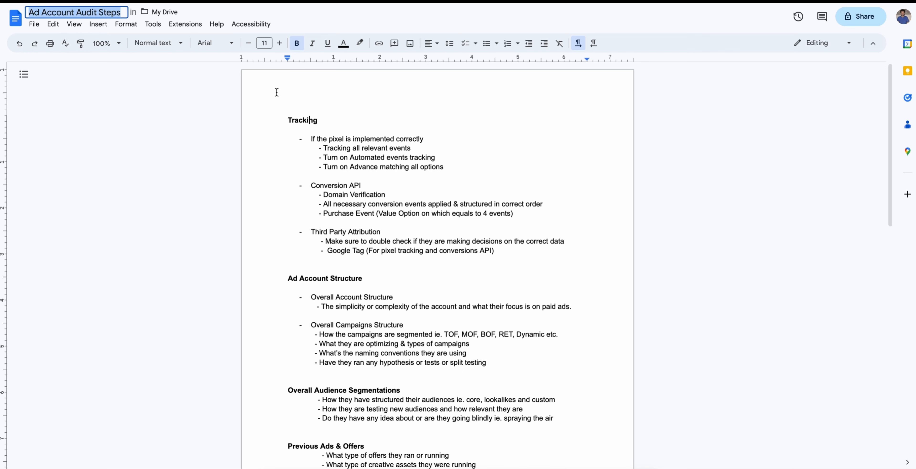
pyautogui.scroll(-7, 409, 142)
pyautogui.scroll(2, 407, 147)
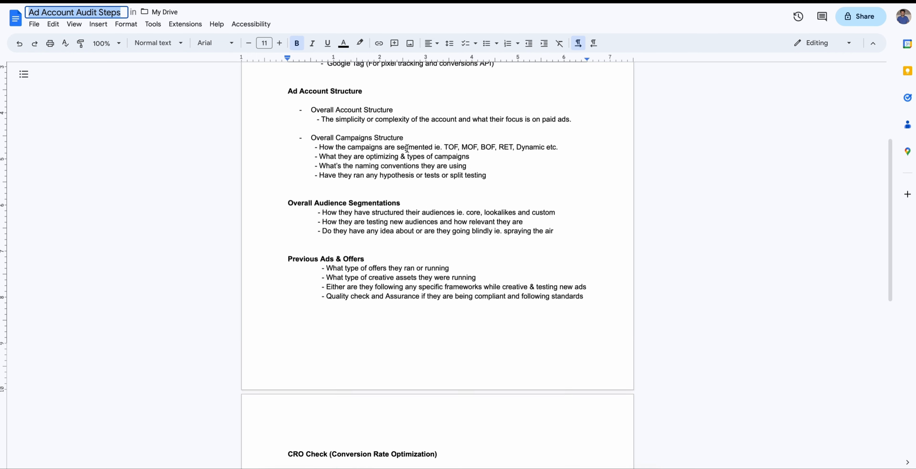
pyautogui.scroll(5, 407, 147)
pyautogui.moveTo(286, 120); pyautogui.dragTo(478, 218)
pyautogui.click(409, 187)
pyautogui.moveTo(272, 116); pyautogui.dragTo(539, 251)
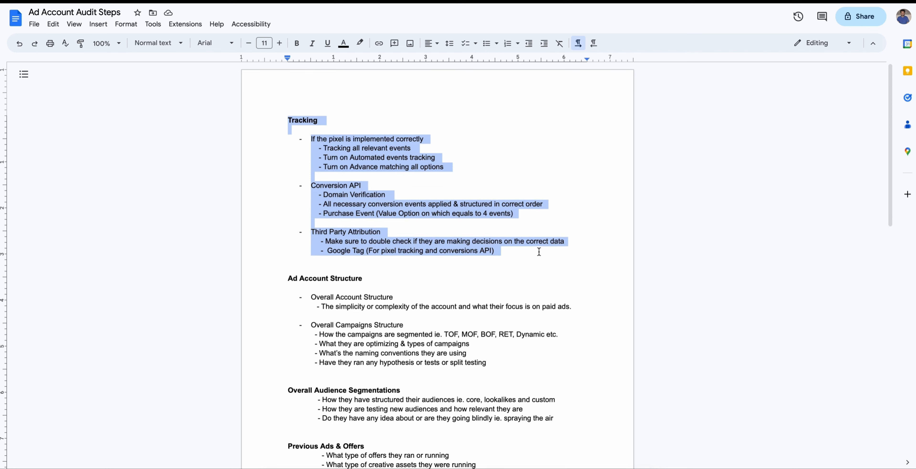
# - Review the Ad Account Structure section and the Overall Audience Segmentations heading
pyautogui.scroll(-2, 539, 251)
pyautogui.scroll(-4, 493, 241)
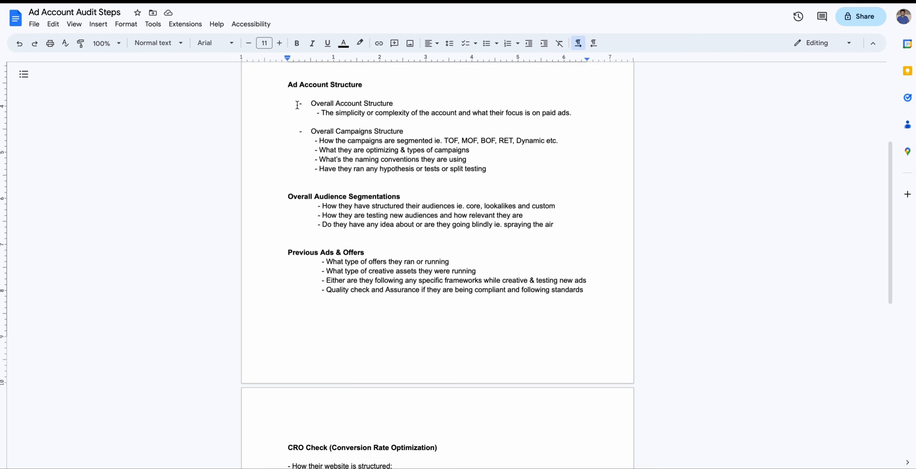
pyautogui.moveTo(274, 84); pyautogui.dragTo(500, 173)
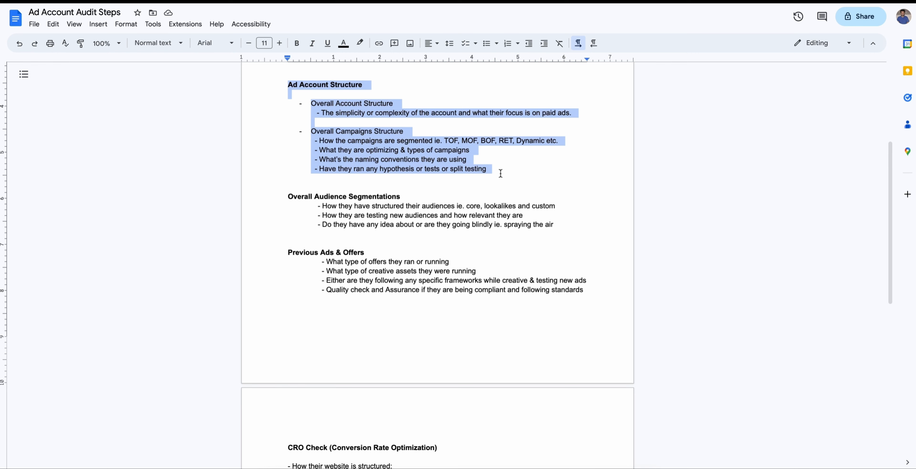
pyautogui.click(500, 173)
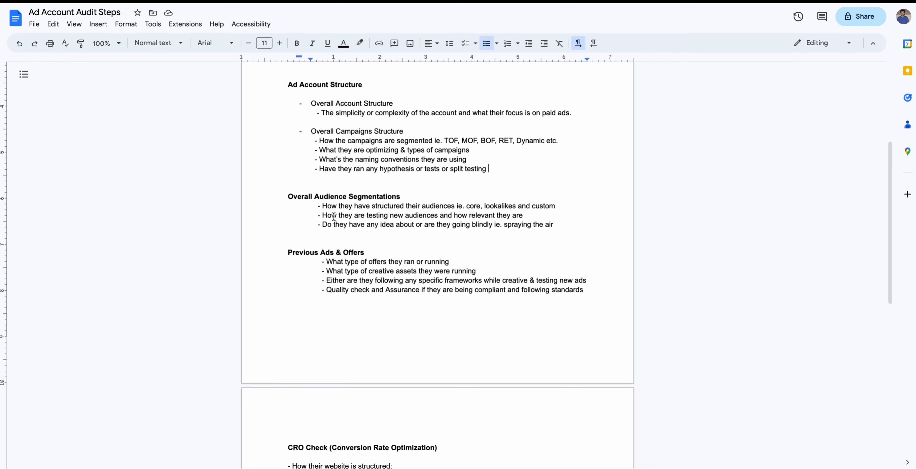
pyautogui.scroll(1, 345, 134)
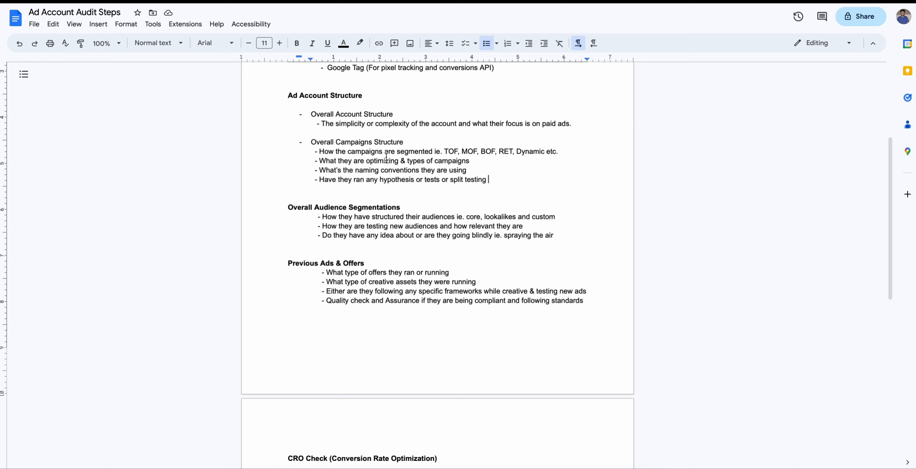
pyautogui.scroll(-2, 470, 202)
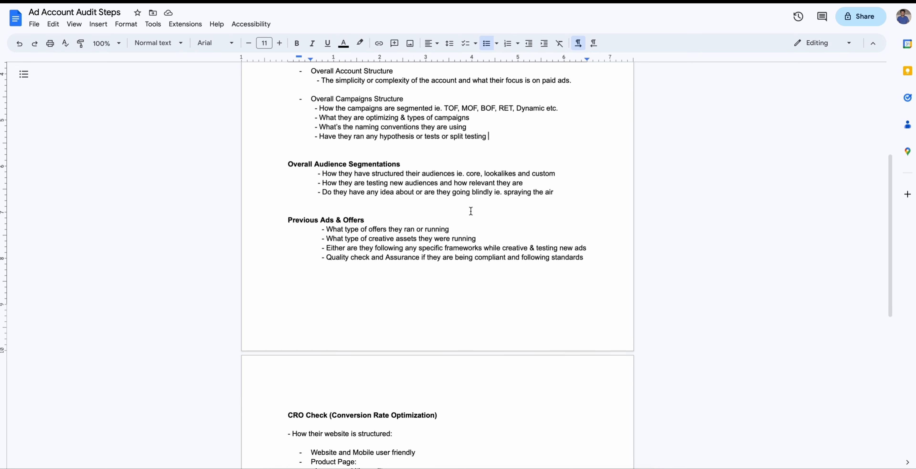
pyautogui.tripleClick(354, 169)
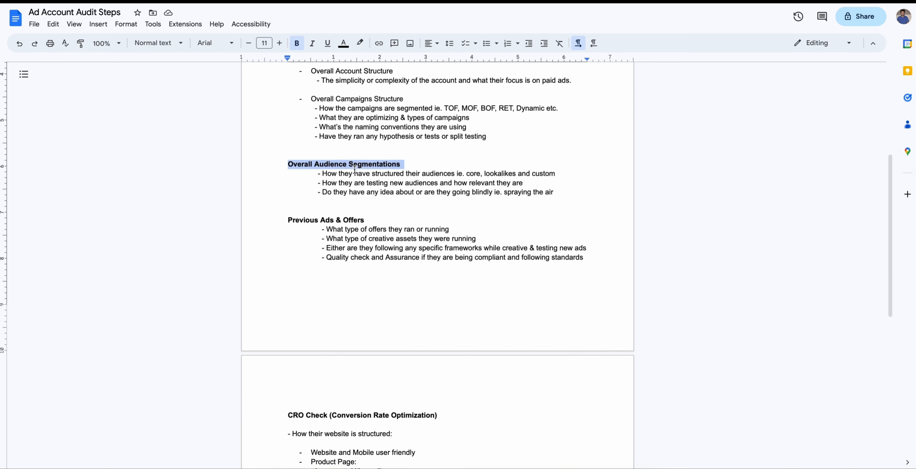
pyautogui.click(402, 167)
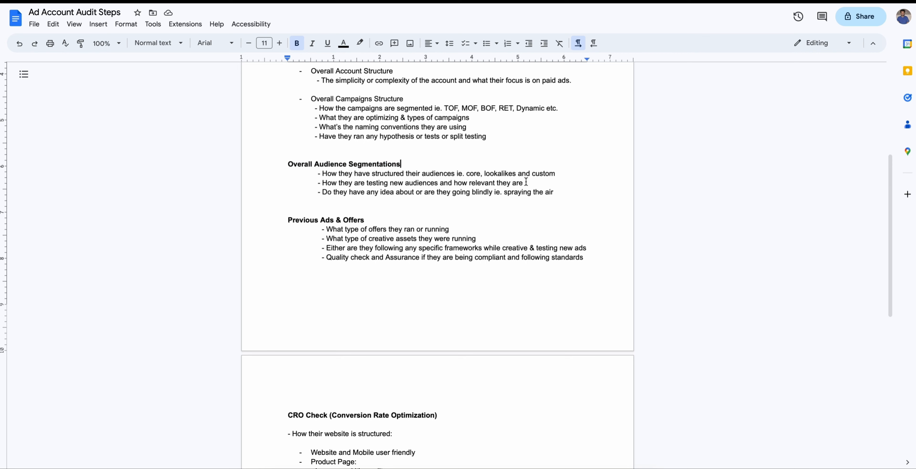
# - Add the line "- Do they have build any customer avatars spreadsheet" at the end of Overall Audience Segmentations
pyautogui.click(562, 192)
pyautogui.press('Return')
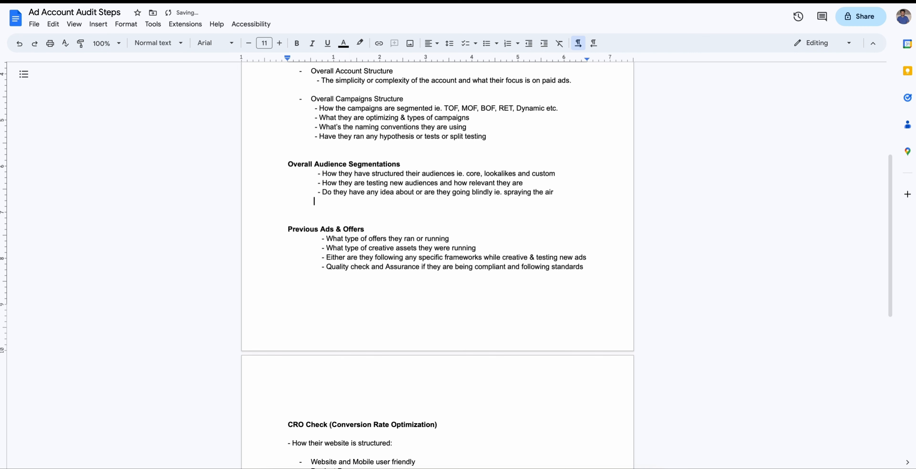
pyautogui.write('- Do they have any')
pyautogui.press('BackSpace')
pyautogui.press('BackSpace')
pyautogui.press('BackSpace')
pyautogui.press('BackSpace')
pyautogui.write('build any custo')
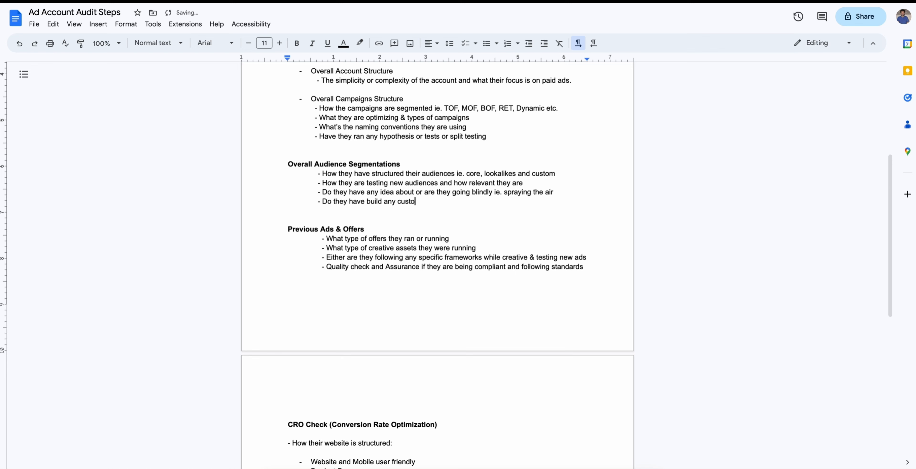
pyautogui.write('mer avatars spreadsheet')
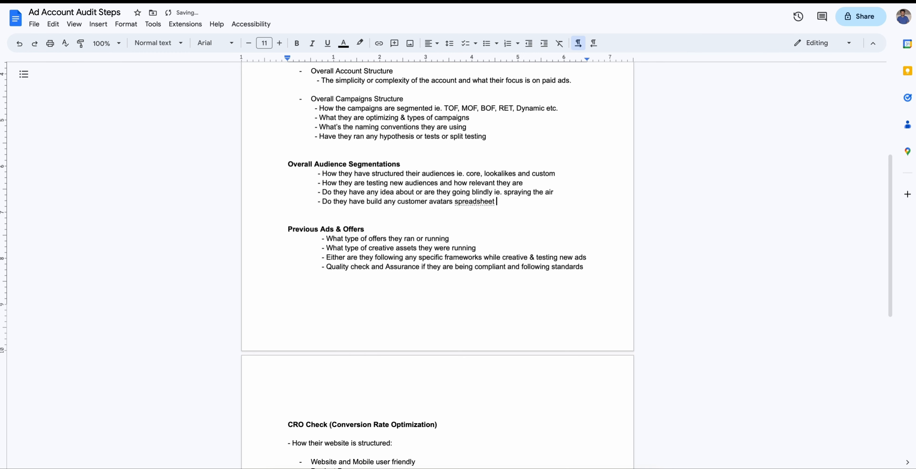
# - Review the Overall Audience Segmentations and Previous Ads & Offers sections through the quality check line
pyautogui.scroll(-2, 497, 159)
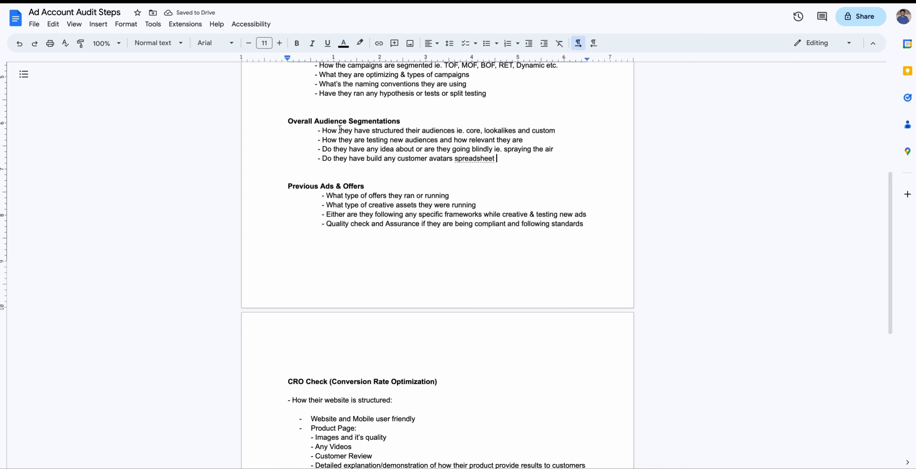
pyautogui.tripleClick(344, 121)
pyautogui.doubleClick(345, 122)
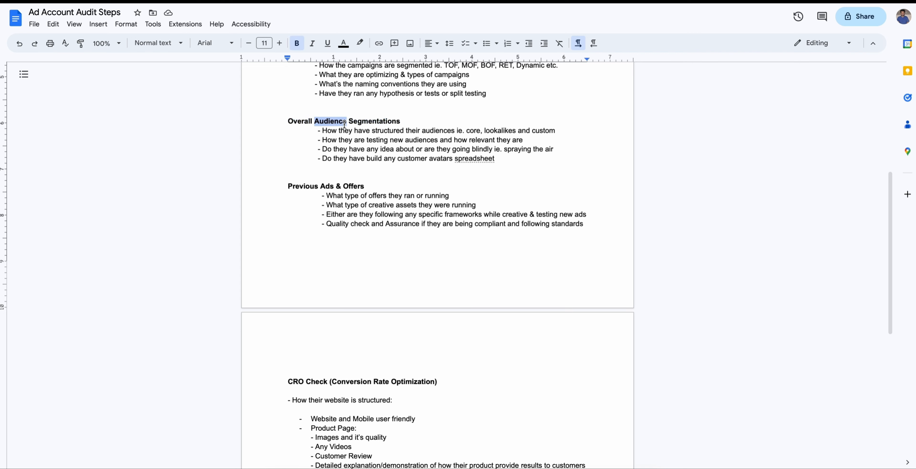
pyautogui.scroll(-1, 317, 174)
pyautogui.tripleClick(318, 174)
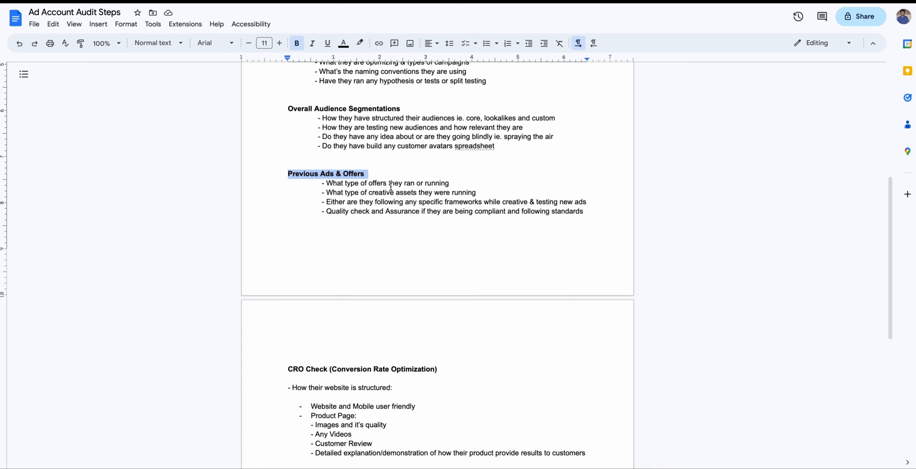
pyautogui.click(585, 212)
# - Add the line "- How much they have spended or spending which ultimately the performance" at the end of Overall Account Structure
pyautogui.scroll(3, 485, 192)
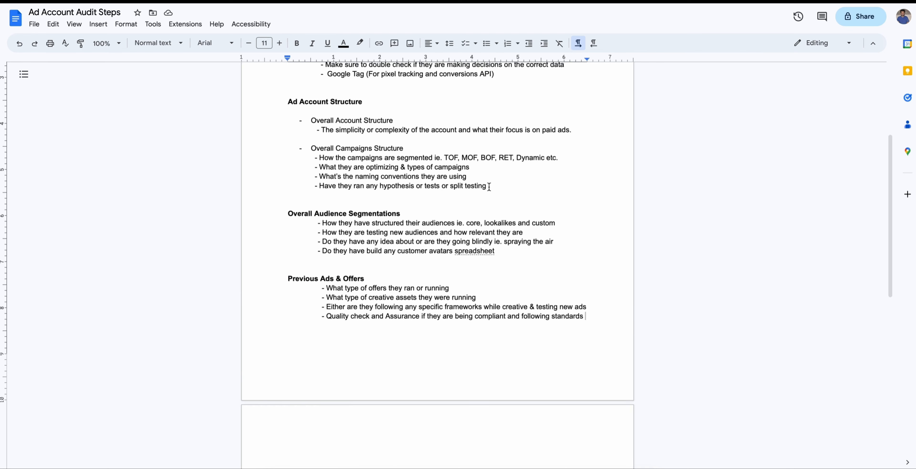
pyautogui.doubleClick(576, 137)
pyautogui.press('BackSpace')
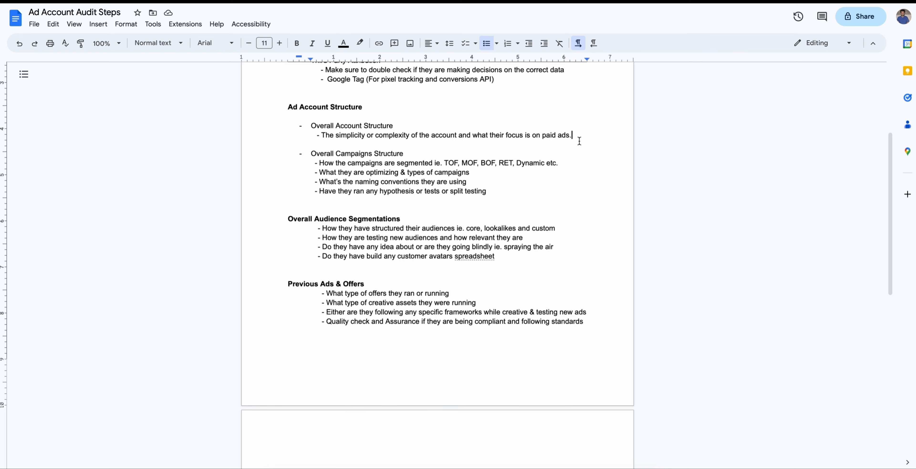
pyautogui.press('Return')
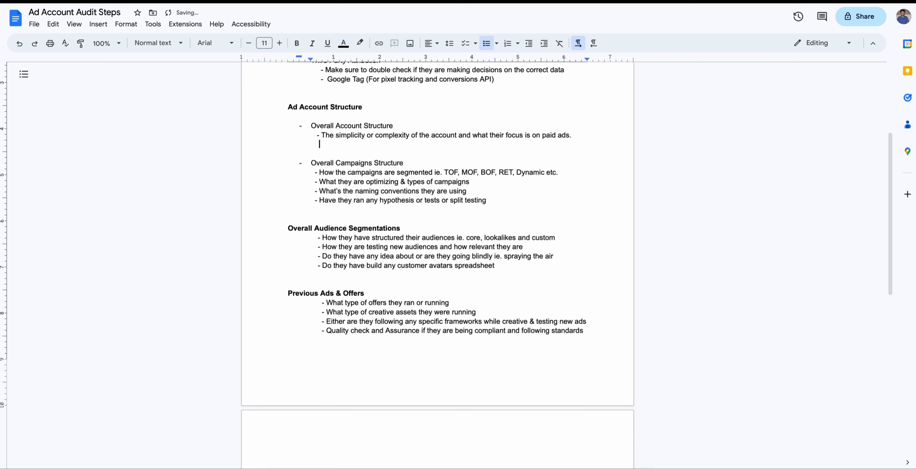
pyautogui.hotkey('ctrl', 'space')
pyautogui.write('ا')
pyautogui.press('BackSpace')
pyautogui.hotkey('ctrl', 'space')
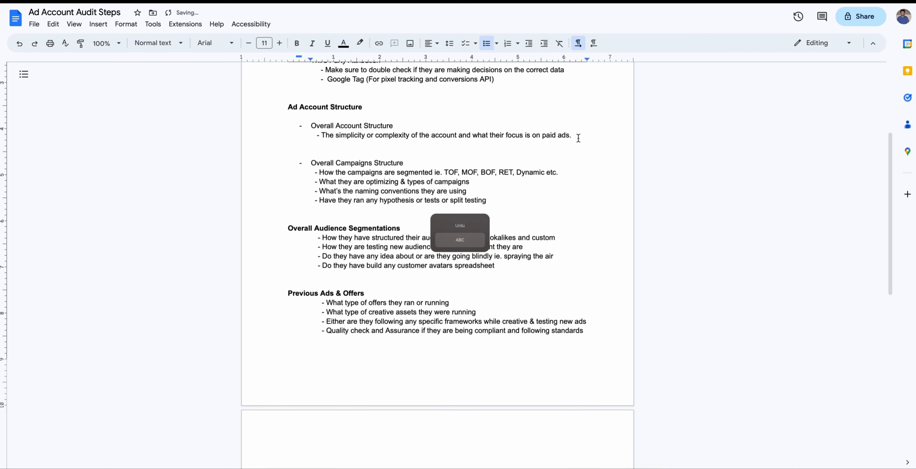
pyautogui.write('-')
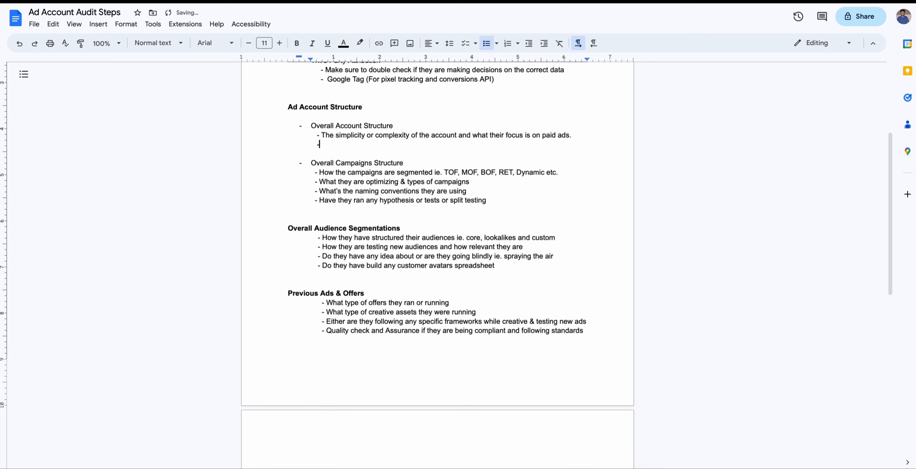
pyautogui.write(' How much they have spended ')
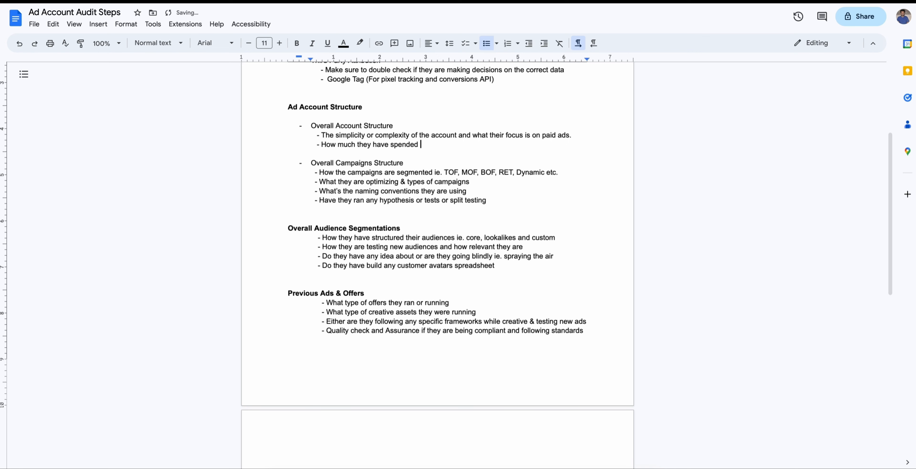
pyautogui.write('or spending which ultimately the ')
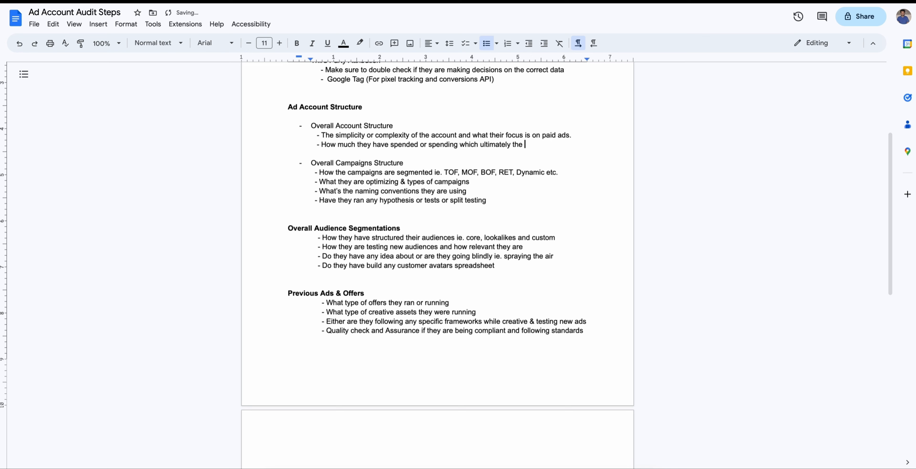
pyautogui.write('performance')
# - Review the Previous Ads & Offers section and the whole CRO Check (Conversion Rate Optimization) section, including the Product Page points
pyautogui.scroll(-1, 558, 159)
pyautogui.scroll(-6, 409, 235)
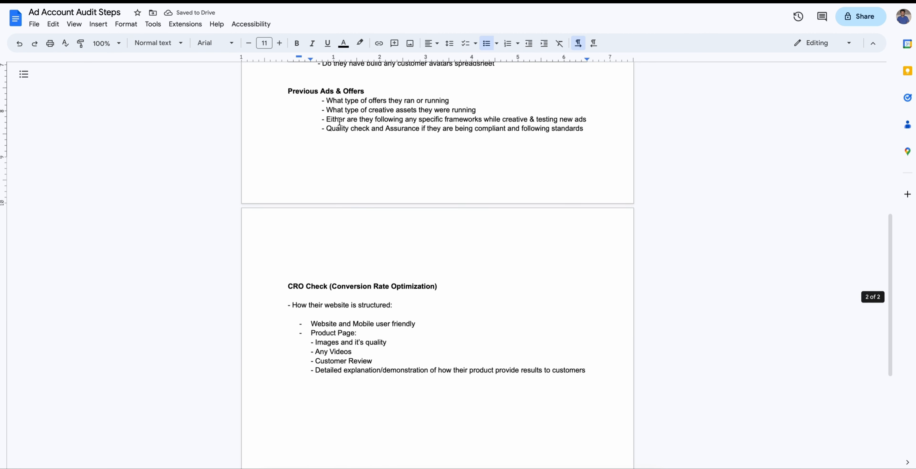
pyautogui.tripleClick(330, 91)
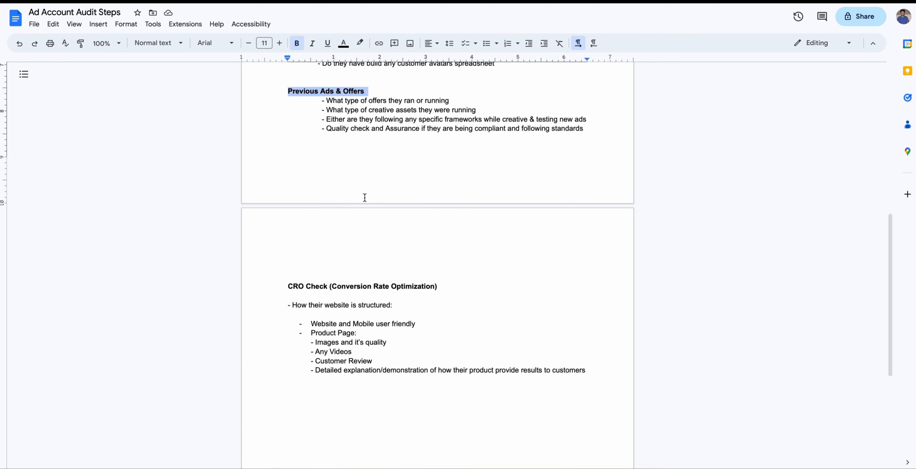
pyautogui.moveTo(288, 286); pyautogui.dragTo(443, 294)
pyautogui.click(384, 291)
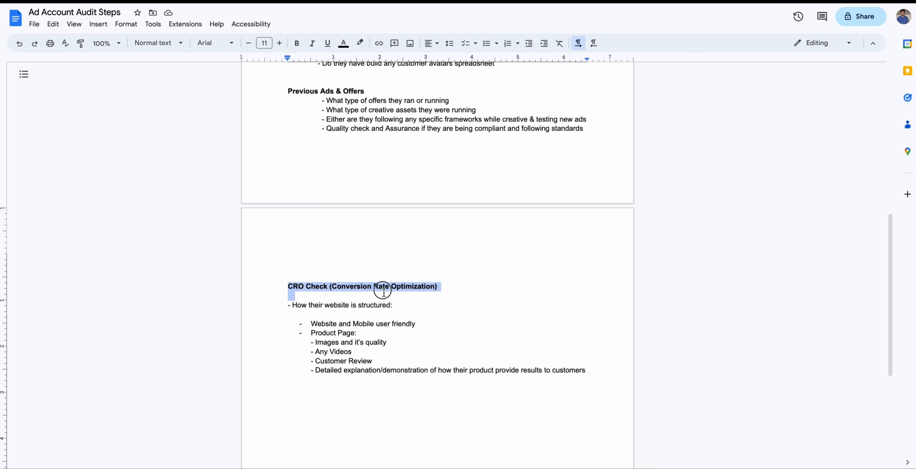
pyautogui.tripleClick(283, 286)
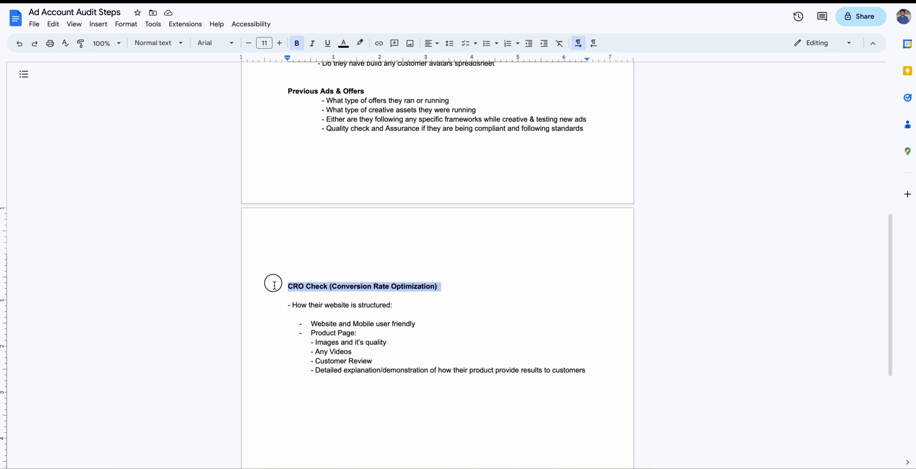
pyautogui.click(589, 370)
pyautogui.press('BackSpace')
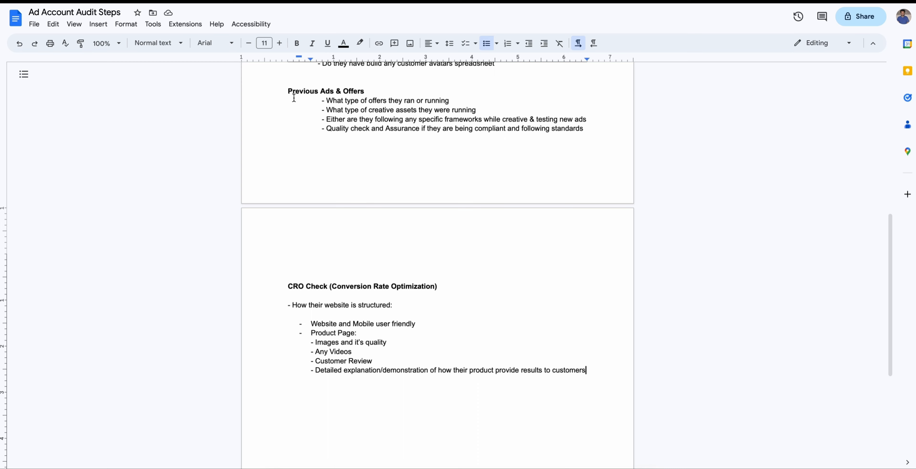
pyautogui.moveTo(289, 92); pyautogui.dragTo(584, 137)
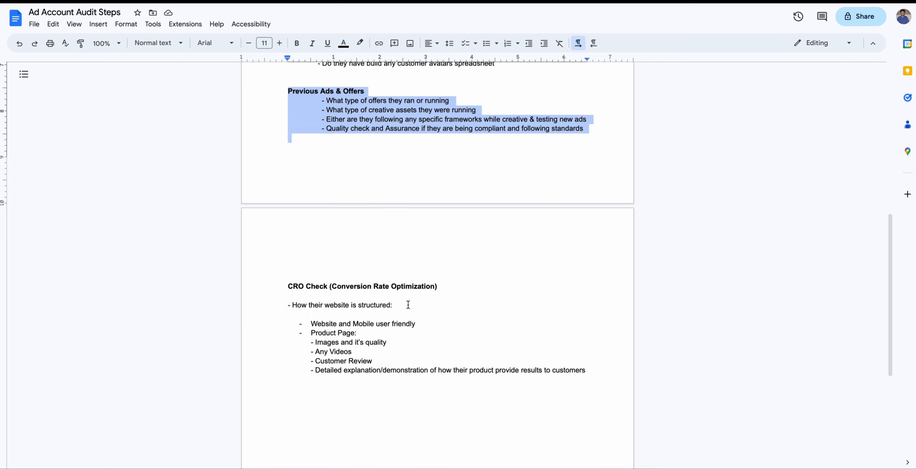
pyautogui.moveTo(281, 285); pyautogui.dragTo(593, 374)
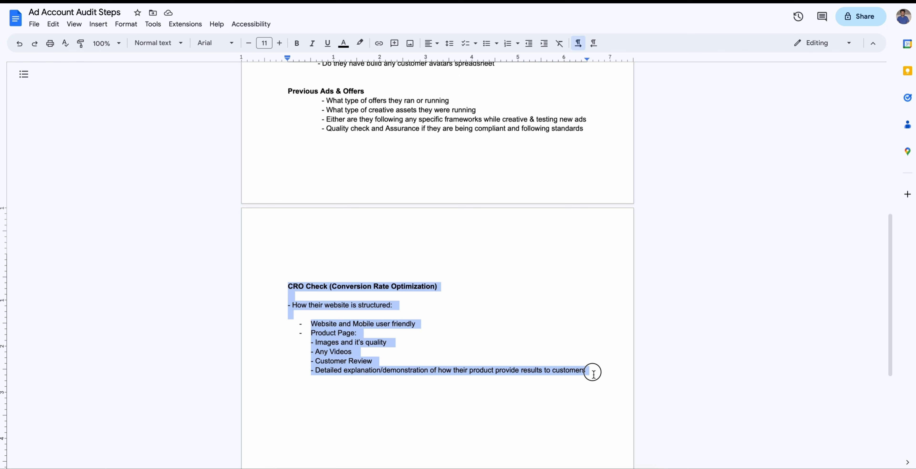
pyautogui.moveTo(593, 374); pyautogui.dragTo(593, 374)
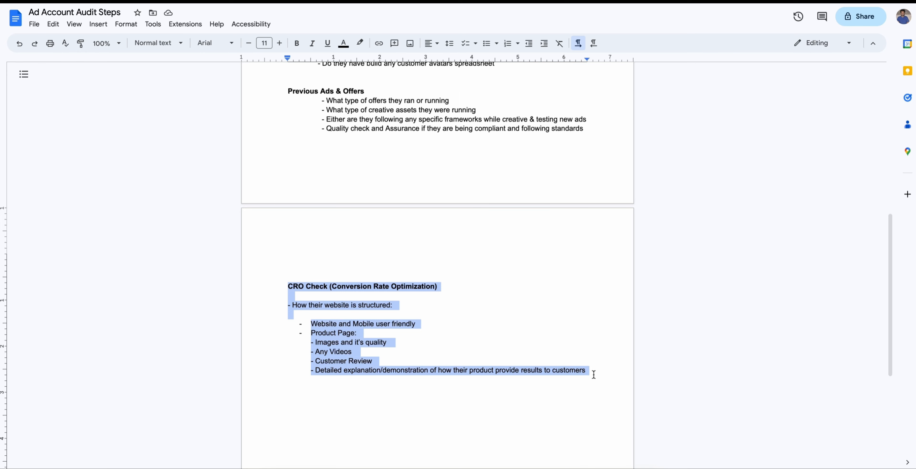
pyautogui.click(486, 328)
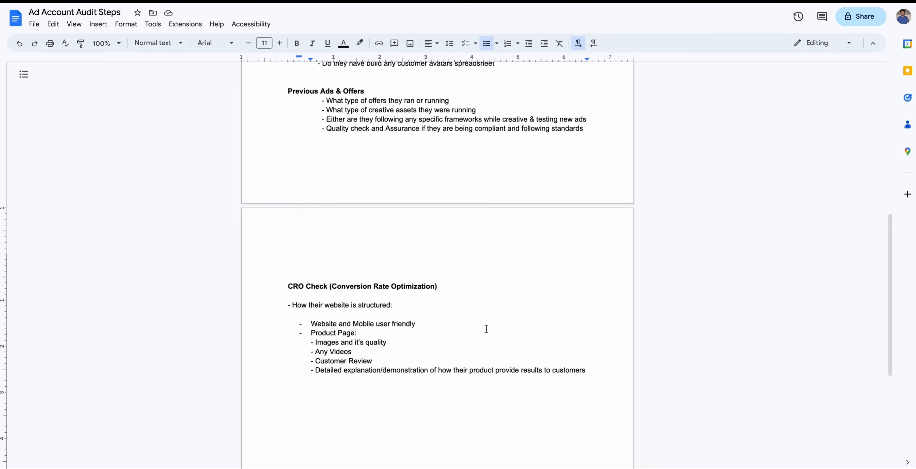
pyautogui.scroll(1, 486, 328)
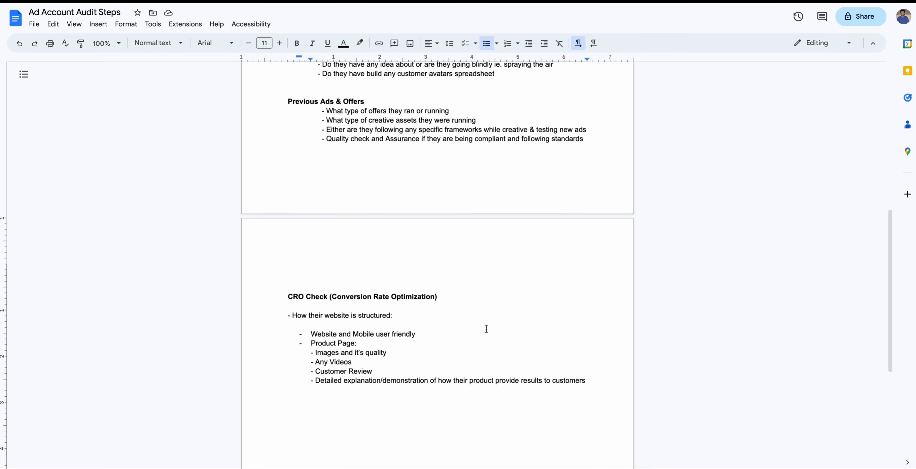